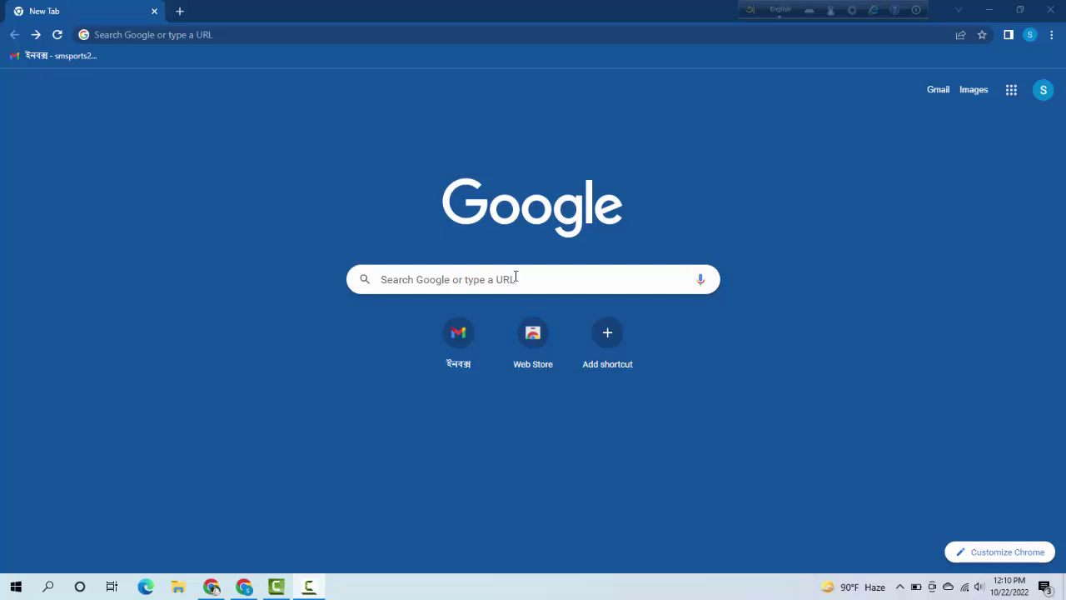
Search Google for 'DATA ACCESS VIEWER', correcting the typo in the query.
left_click(515, 276)
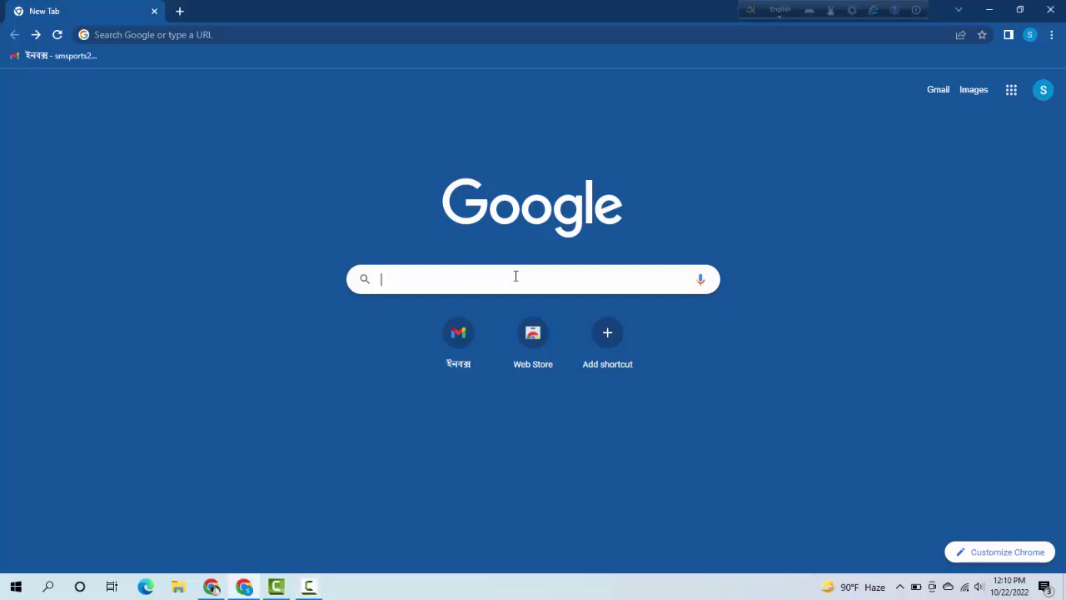
type("DATA ACC")
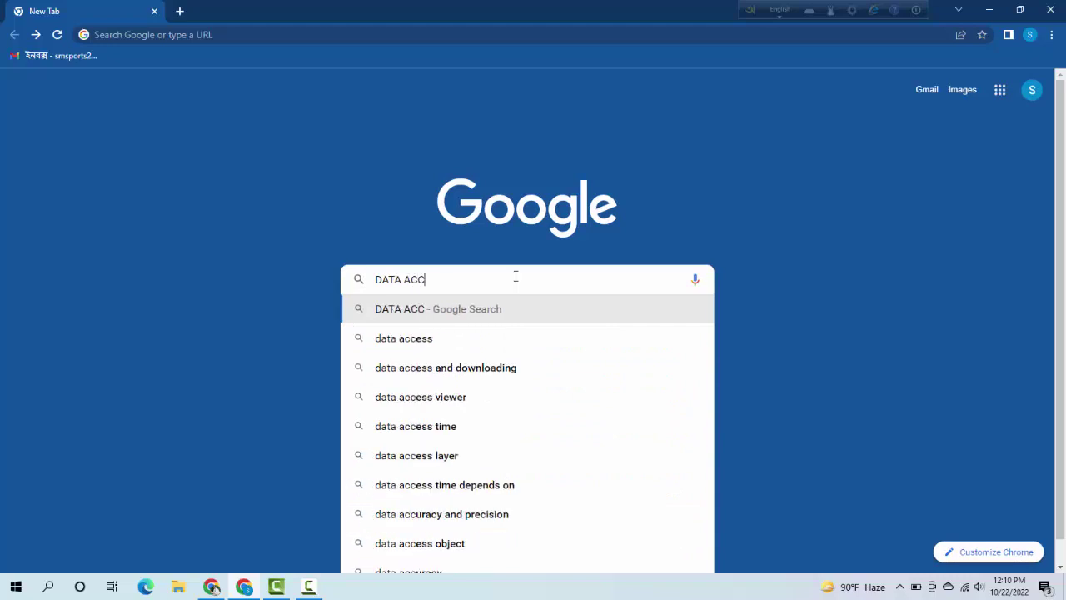
type("ESS VI")
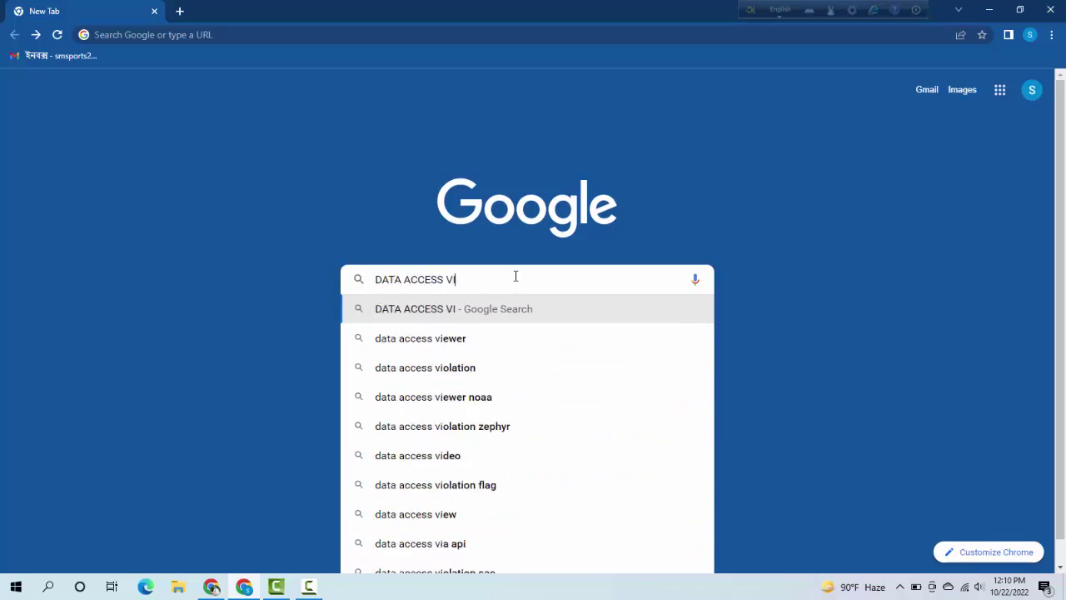
type("EW")
key("BackSpace")
type("EWER")
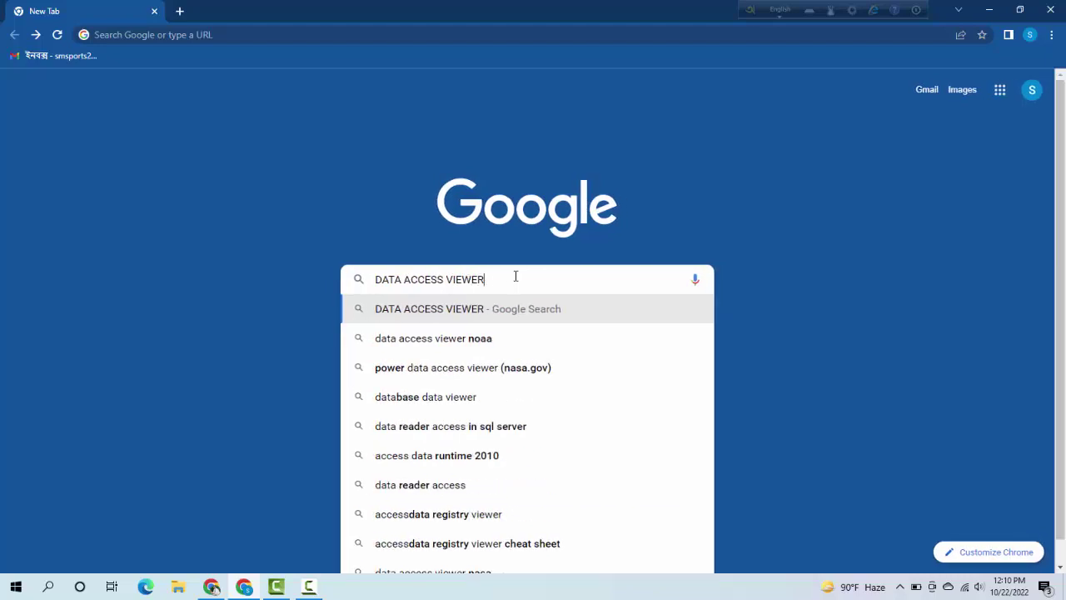
key("Return")
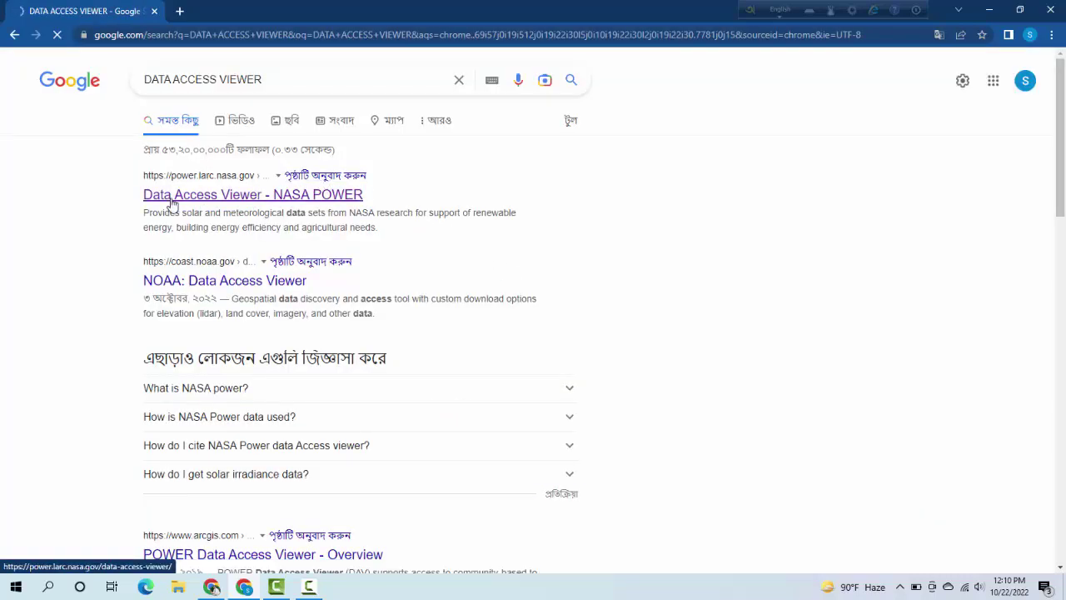
Open the NASA POWER Data Access Viewer, close the Welcome splash, and centre the Single Point panel.
left_click(290, 198)
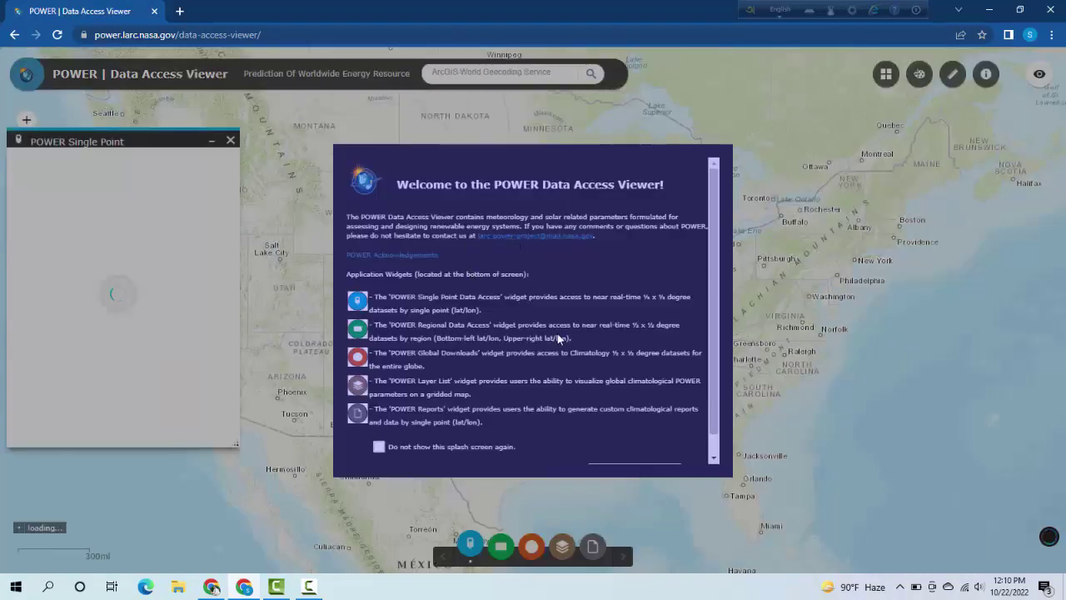
scroll(558, 337, "down", 1)
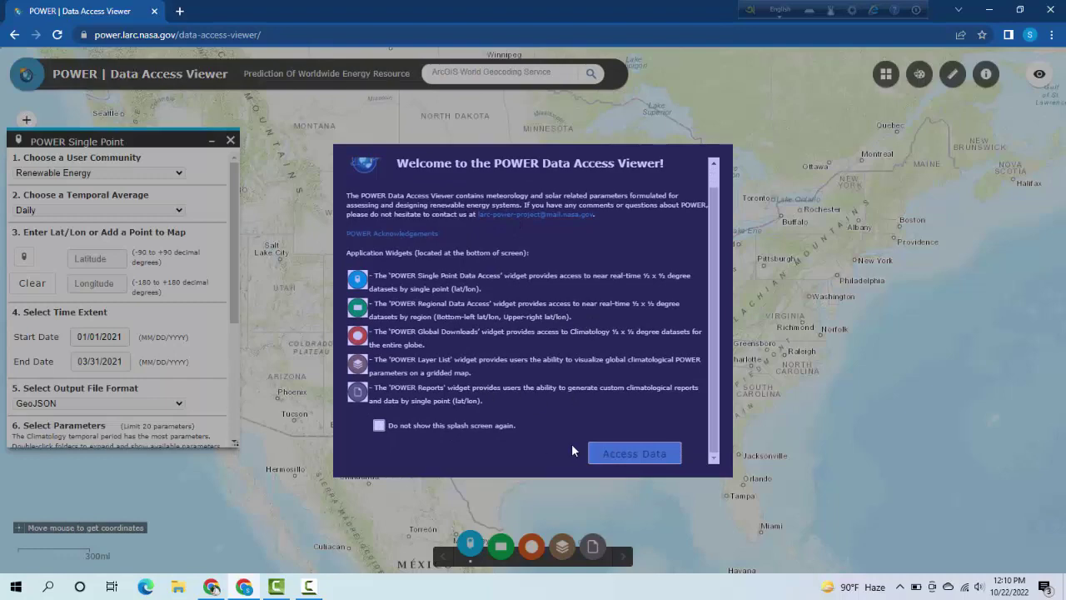
left_click(633, 454)
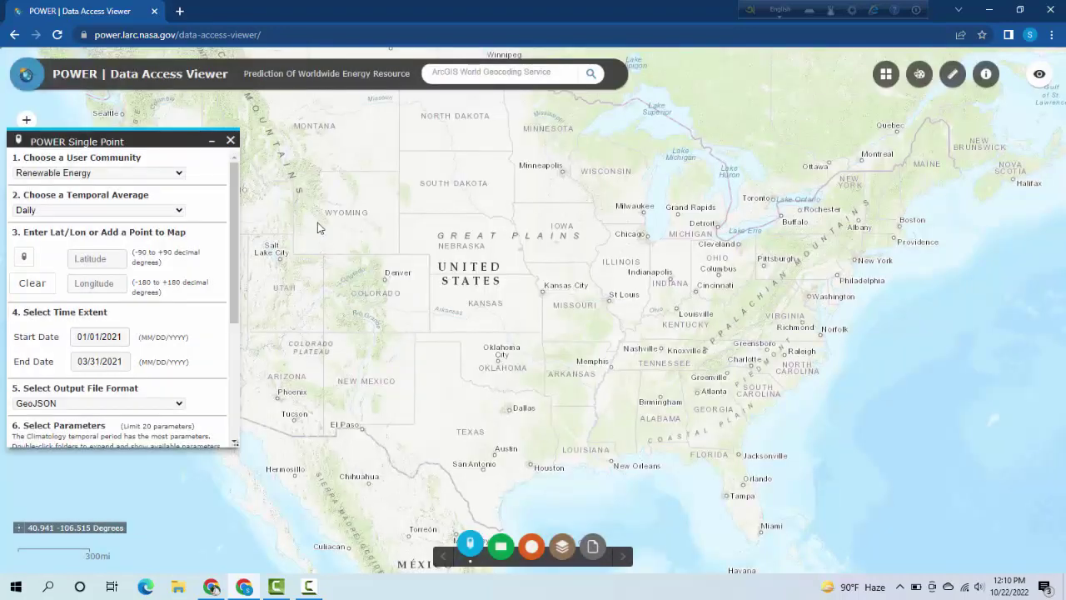
left_click_drag(160, 139, 363, 128)
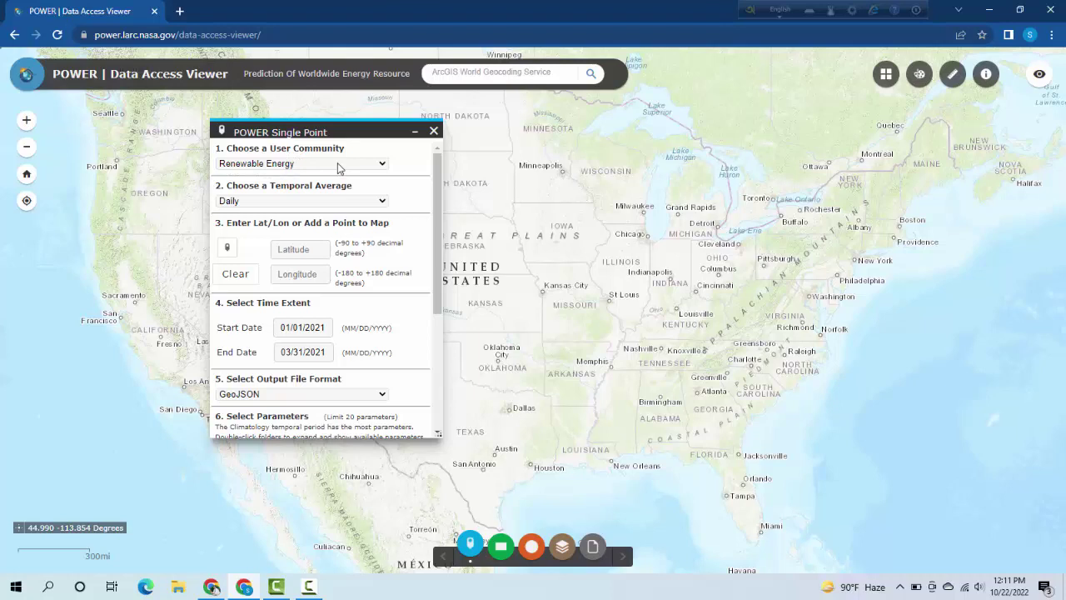
Keep Renewable Energy as the user community and set Temporal Average to Daily.
left_click(364, 167)
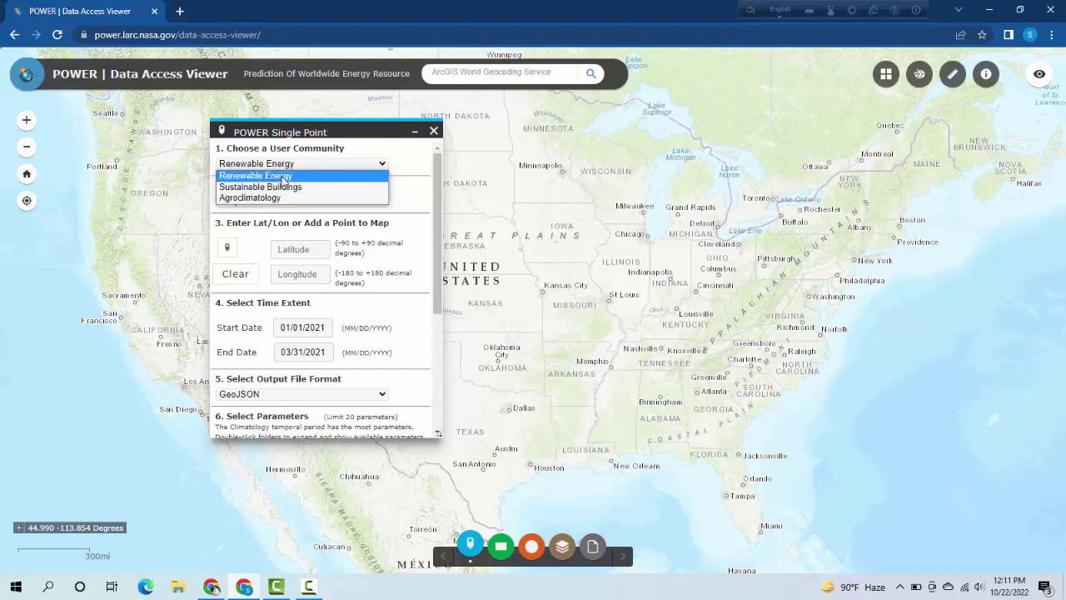
left_click(284, 176)
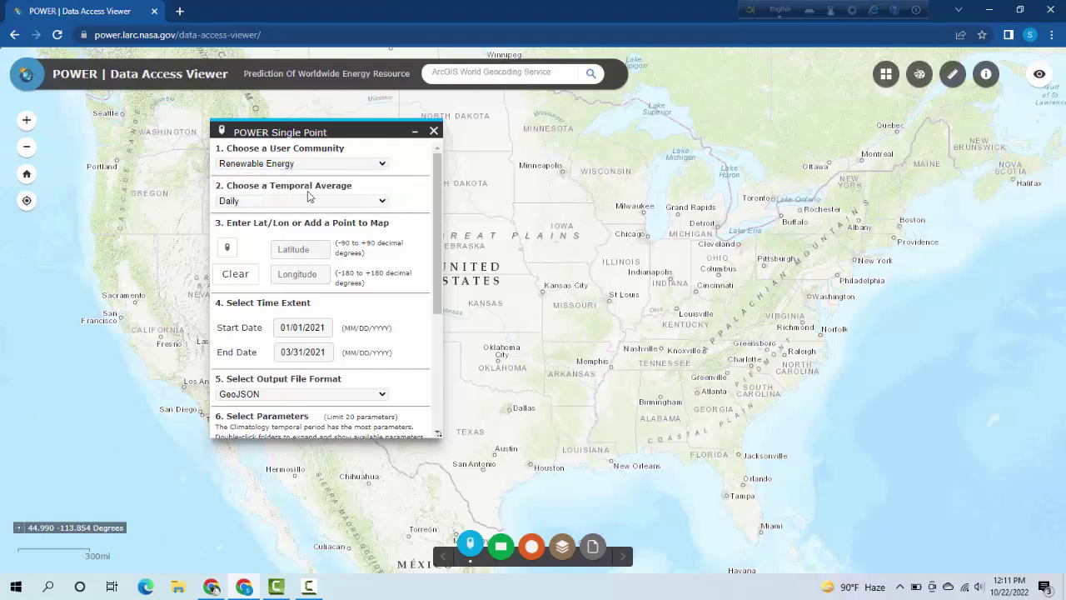
left_click(311, 203)
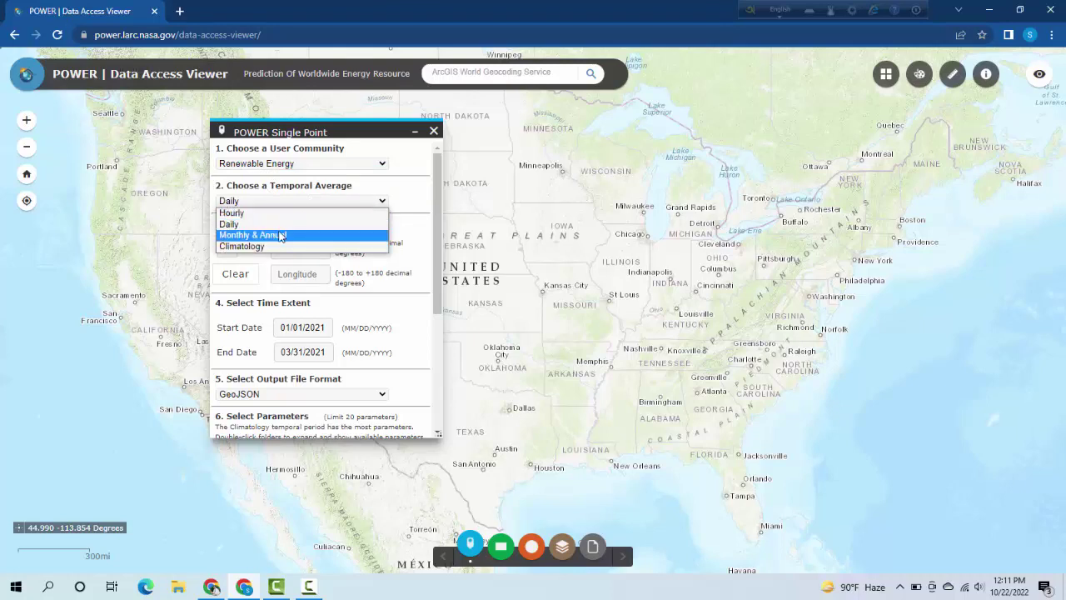
left_click(277, 226)
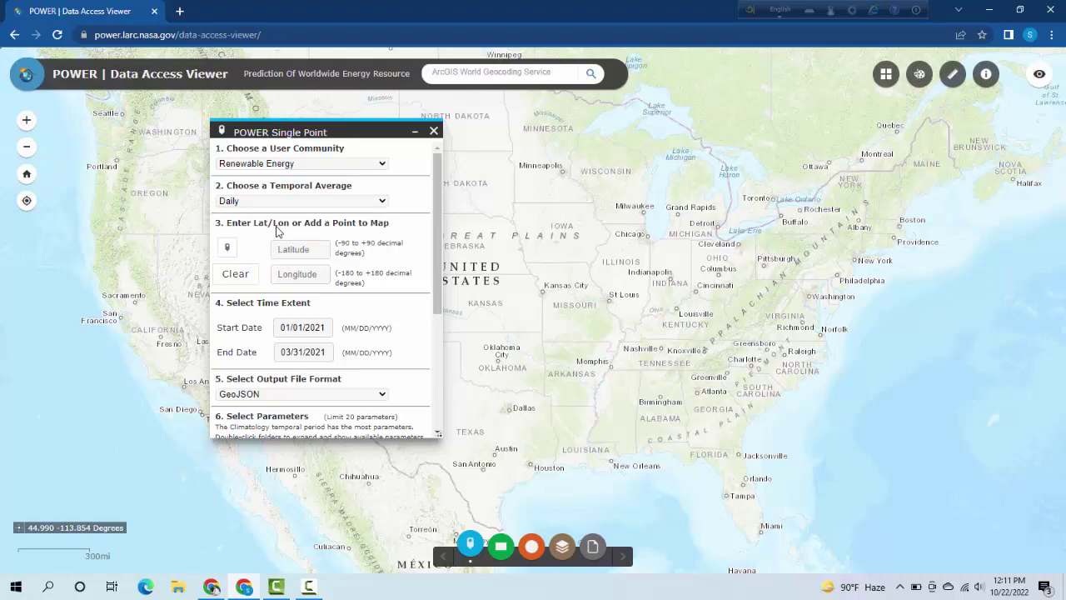
Check the latitude and longitude fields, then switch to placing a point on the map.
left_click(291, 250)
left_click(307, 273)
left_click(310, 250)
left_click(306, 270)
left_click(295, 265)
left_click(228, 247)
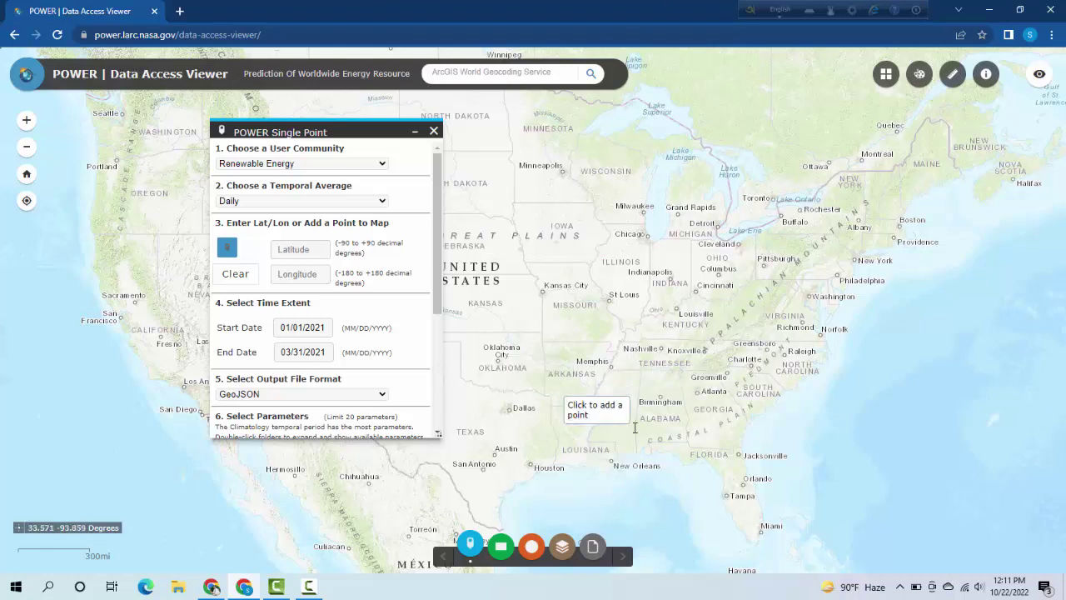
Drop a point near Dallas, giving latitude 32.8728 and longitude -96.4079.
left_click(515, 410)
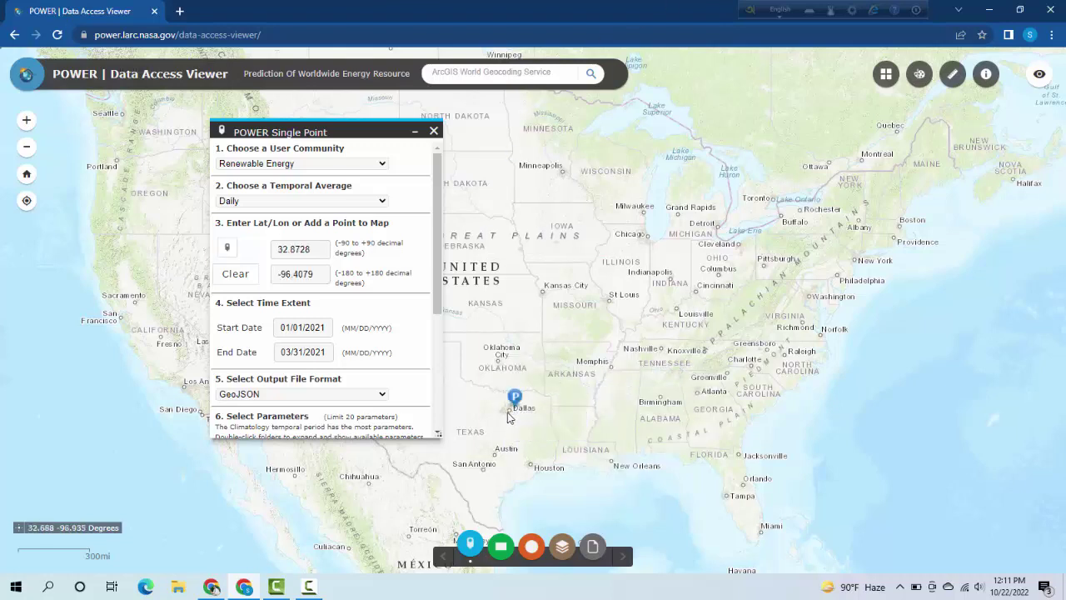
left_click(280, 254)
left_click(286, 276)
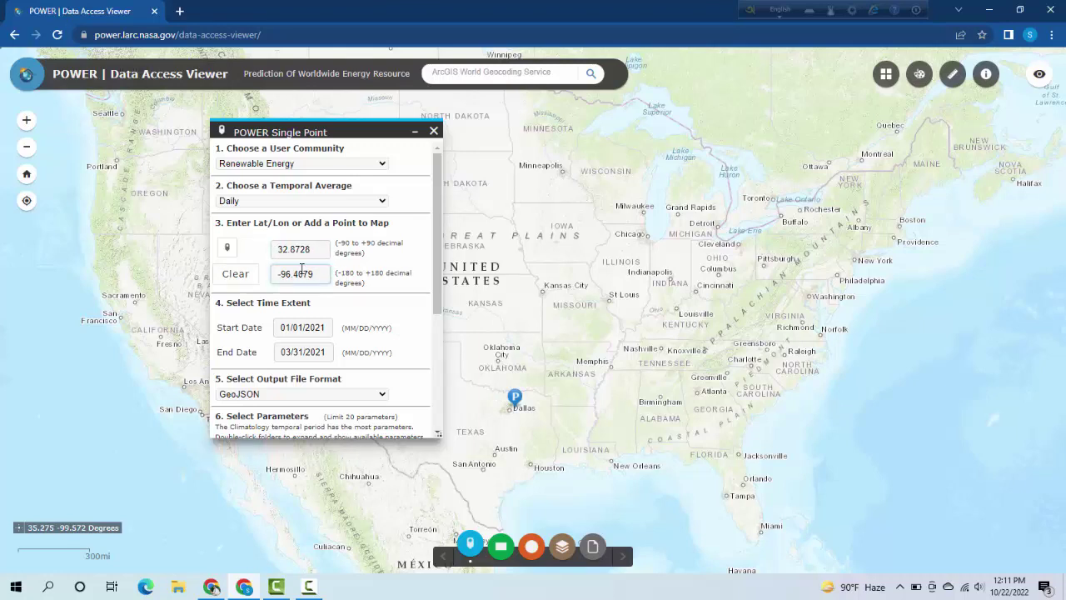
Set the start date to 01/01/1991, keeping the end date at 03/31/2021.
left_click(298, 331)
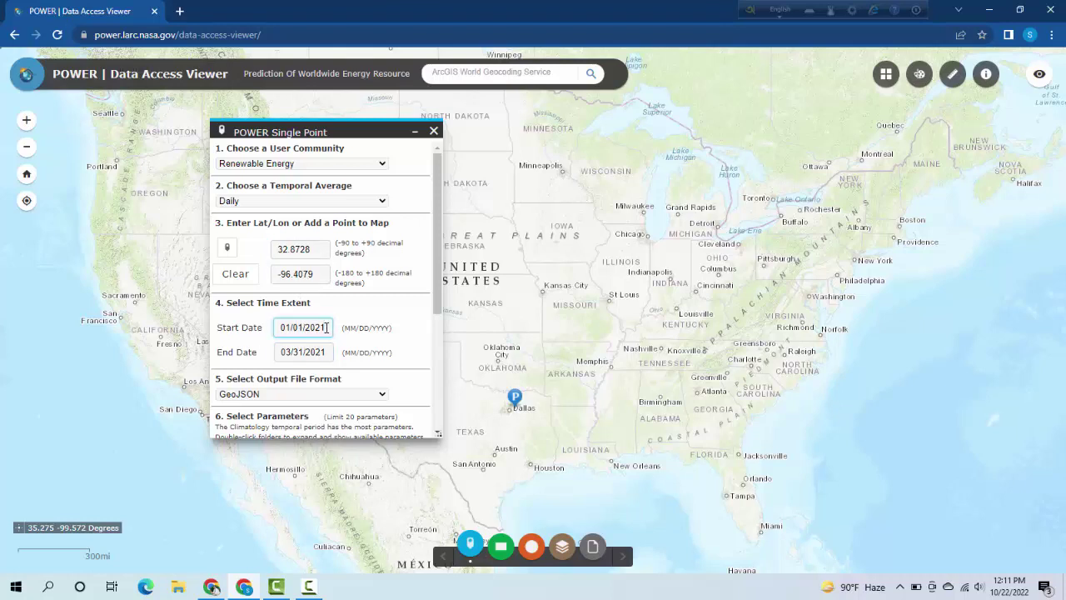
left_click(327, 328)
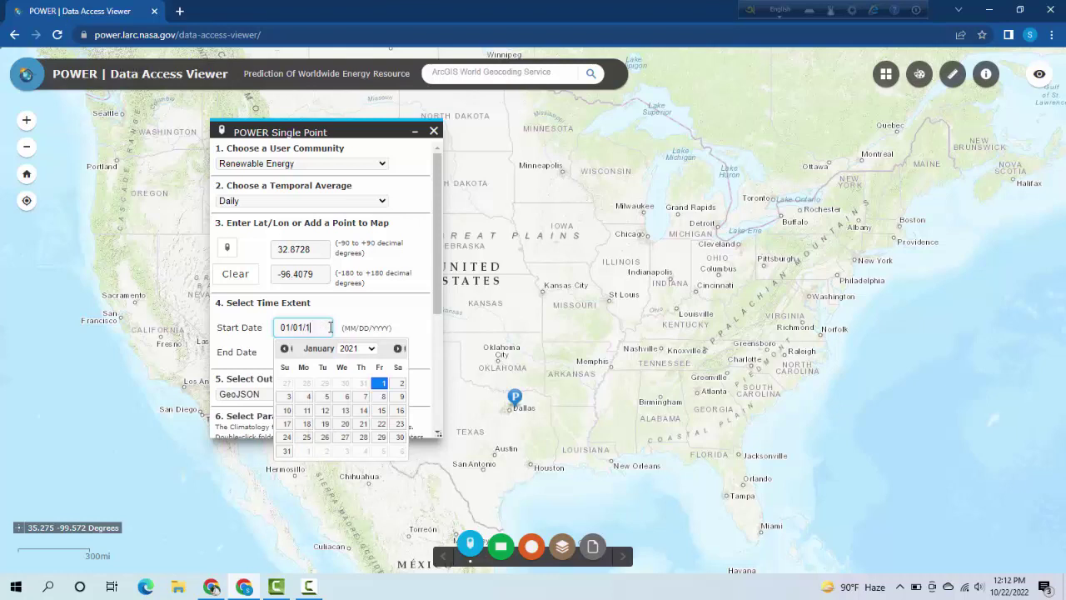
type("1")
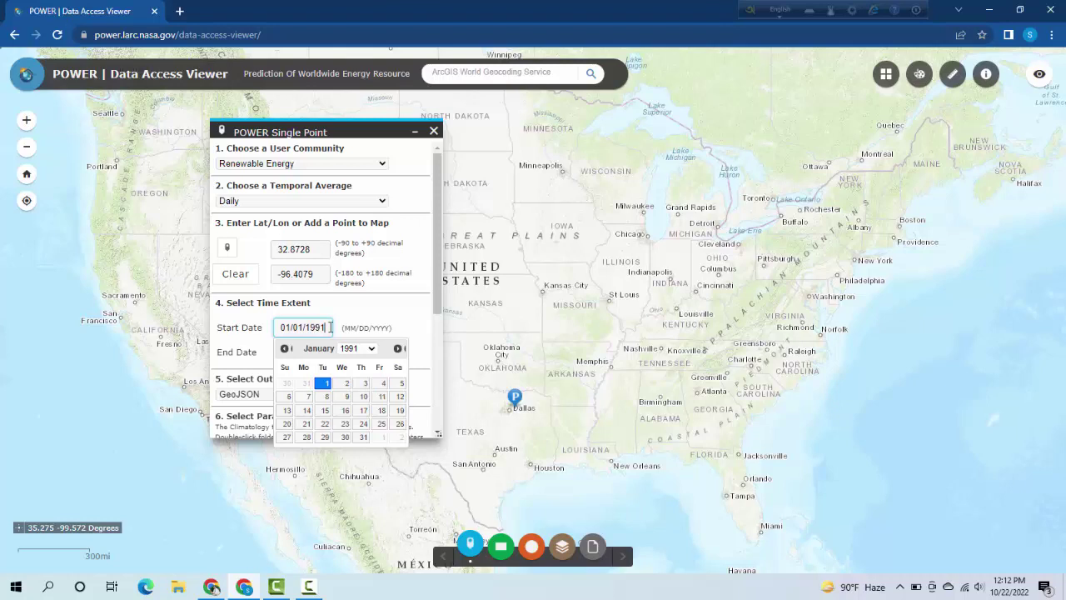
left_click(325, 384)
left_click(321, 352)
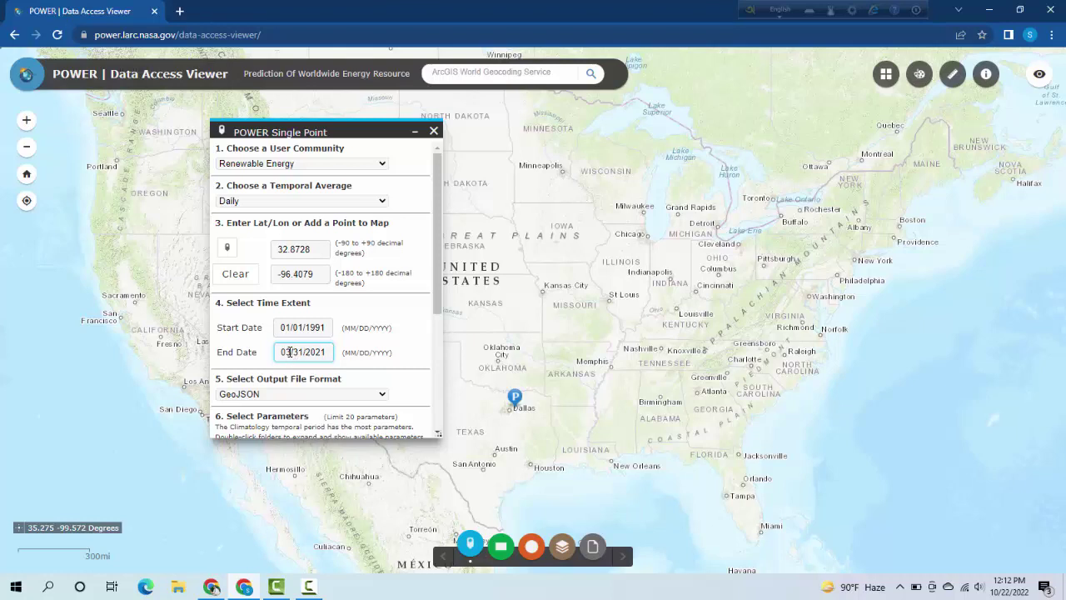
left_click(290, 351)
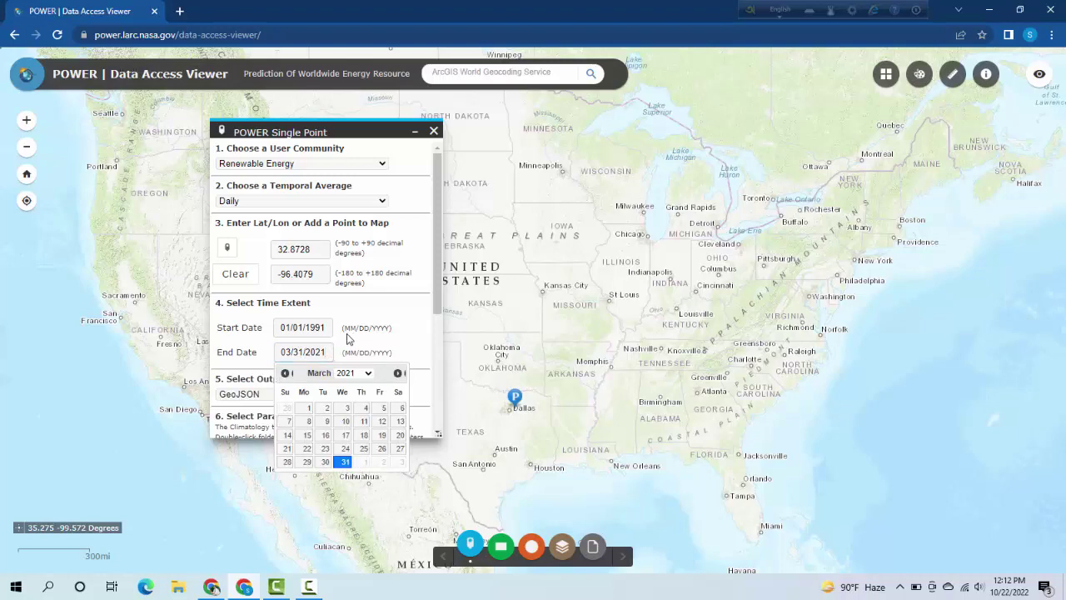
scroll(348, 338, "down", 3)
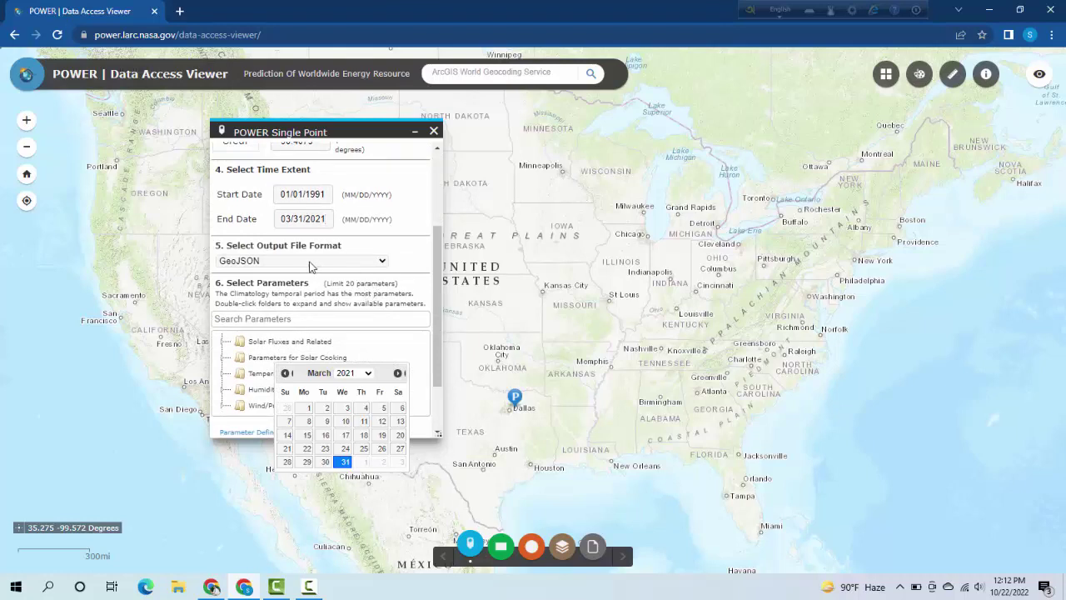
Change the output file format from GeoJSON to CSV and scroll down to the parameters list.
left_click(381, 263)
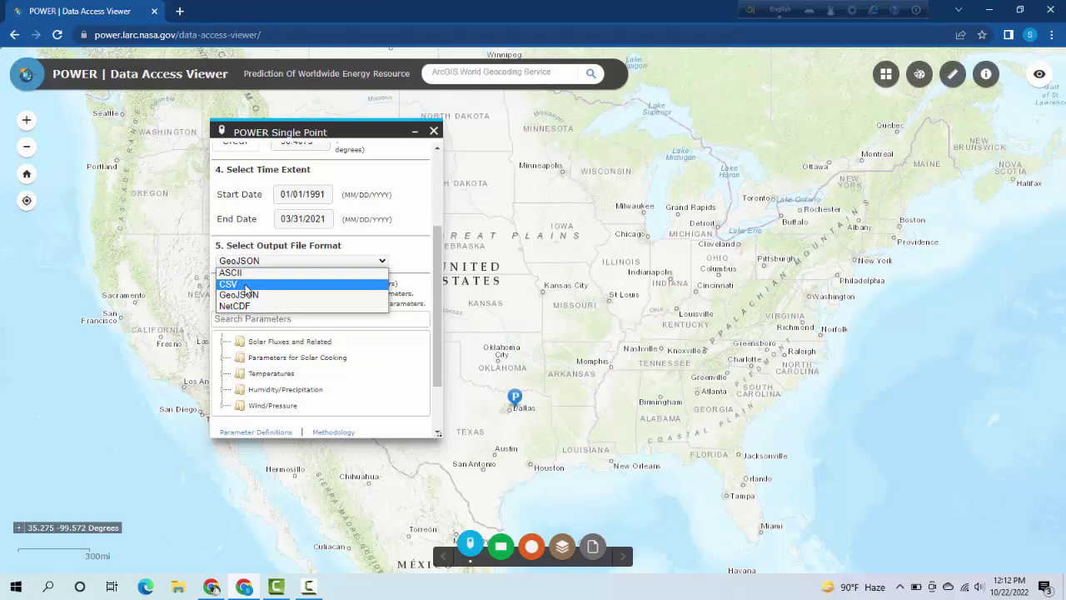
left_click(245, 285)
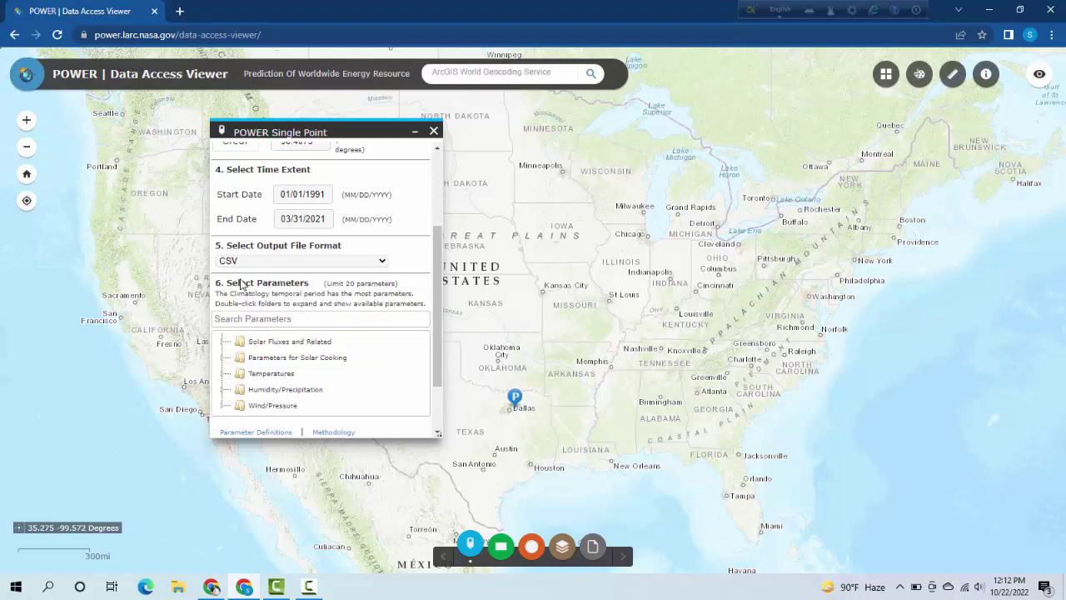
scroll(327, 275, "down", 2)
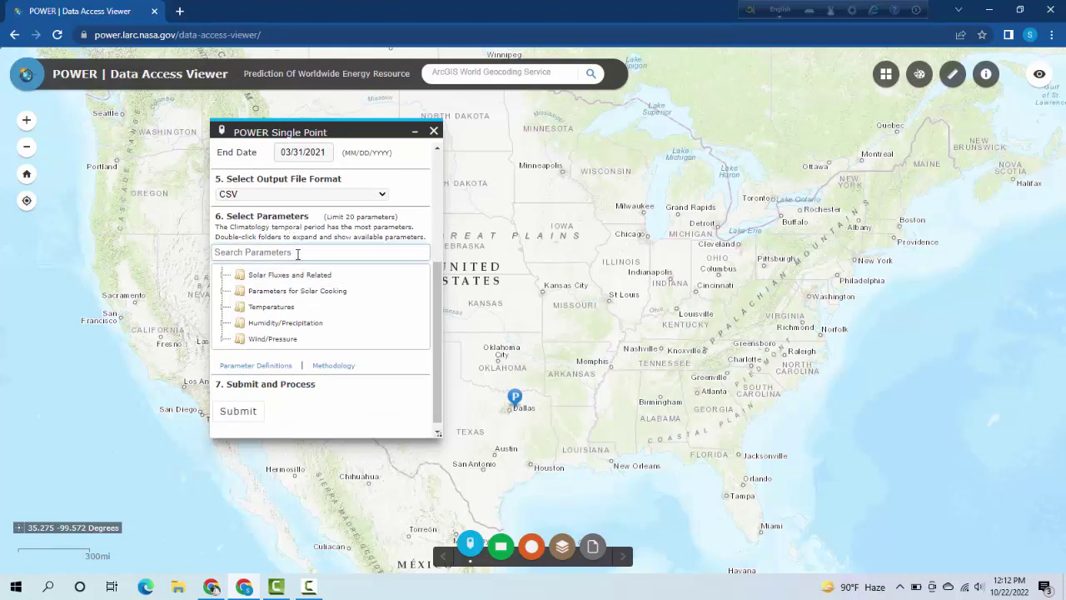
scroll(308, 283, "down", 1)
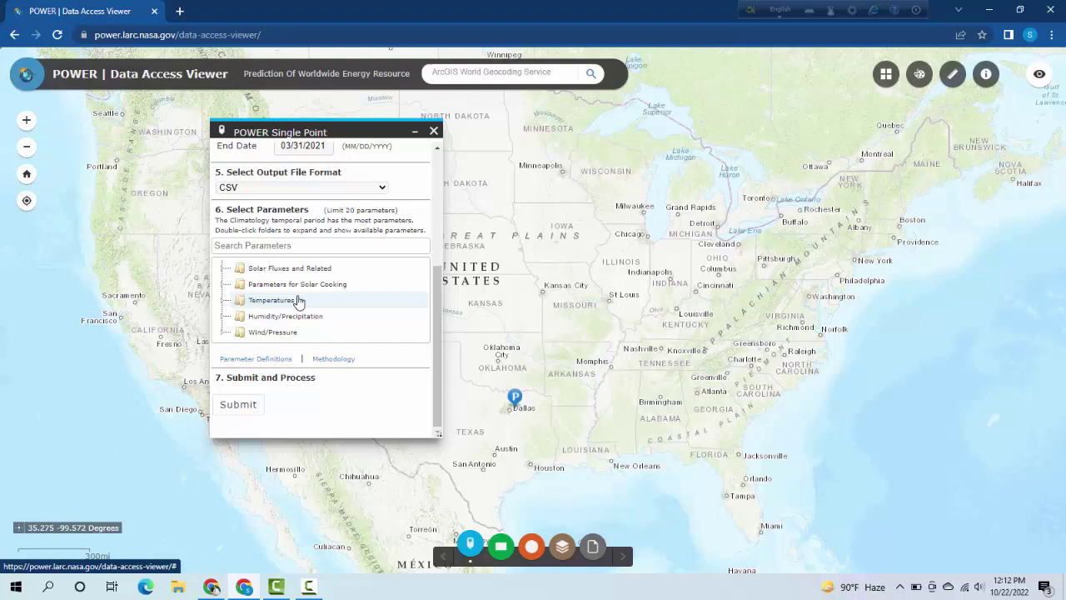
Expand Temperatures and uncheck all seven temperature parameters.
left_click(298, 301)
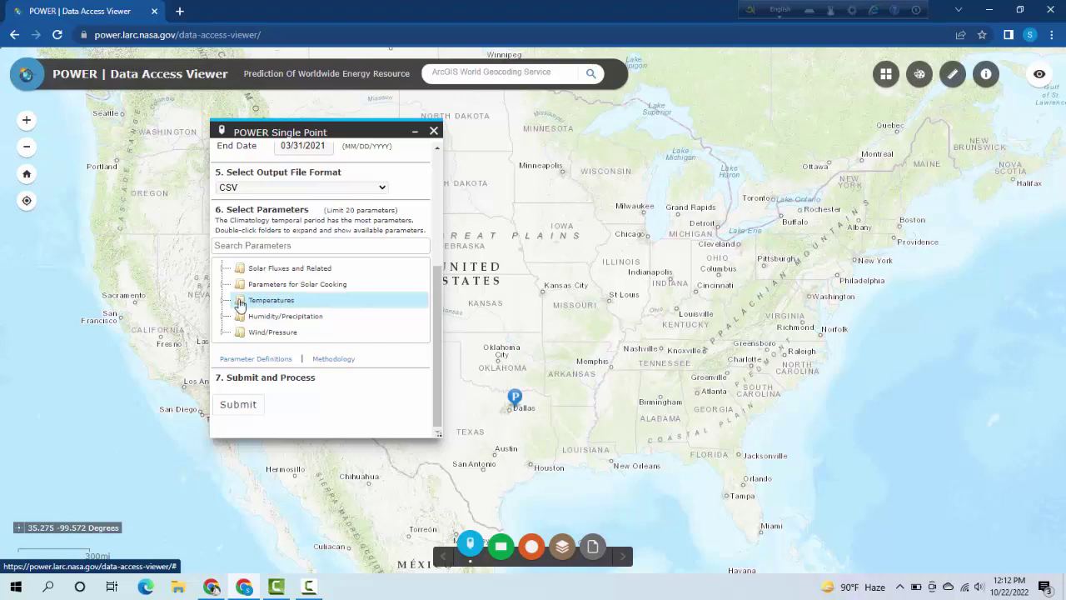
left_click(223, 303)
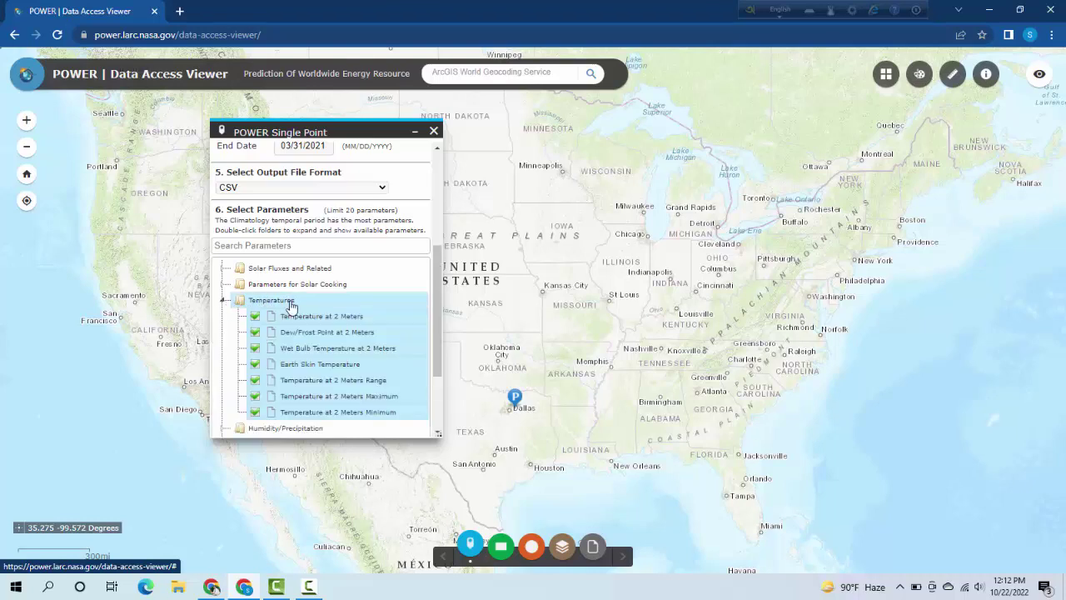
scroll(297, 305, "down", 2)
scroll(297, 304, "down", 1)
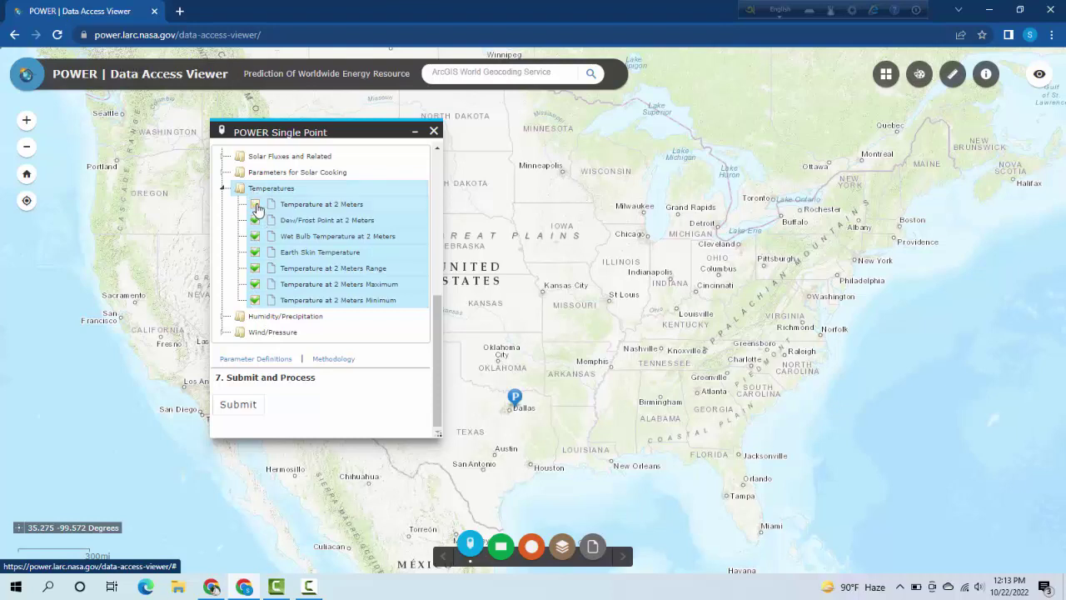
left_click(255, 204)
left_click(254, 220)
left_click(254, 236)
left_click(255, 251)
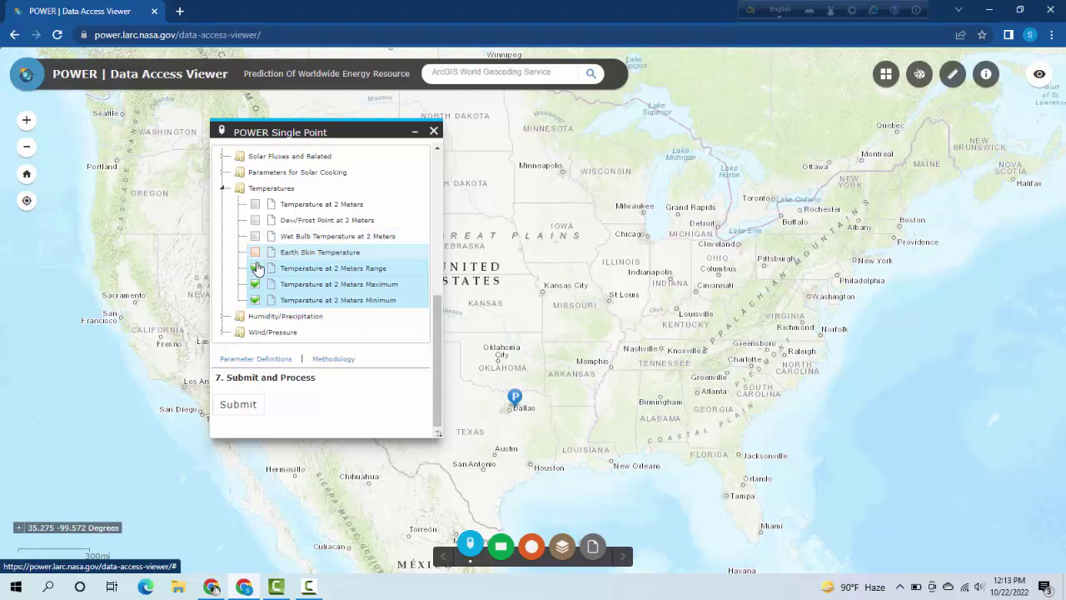
left_click(255, 268)
left_click(255, 284)
left_click(255, 299)
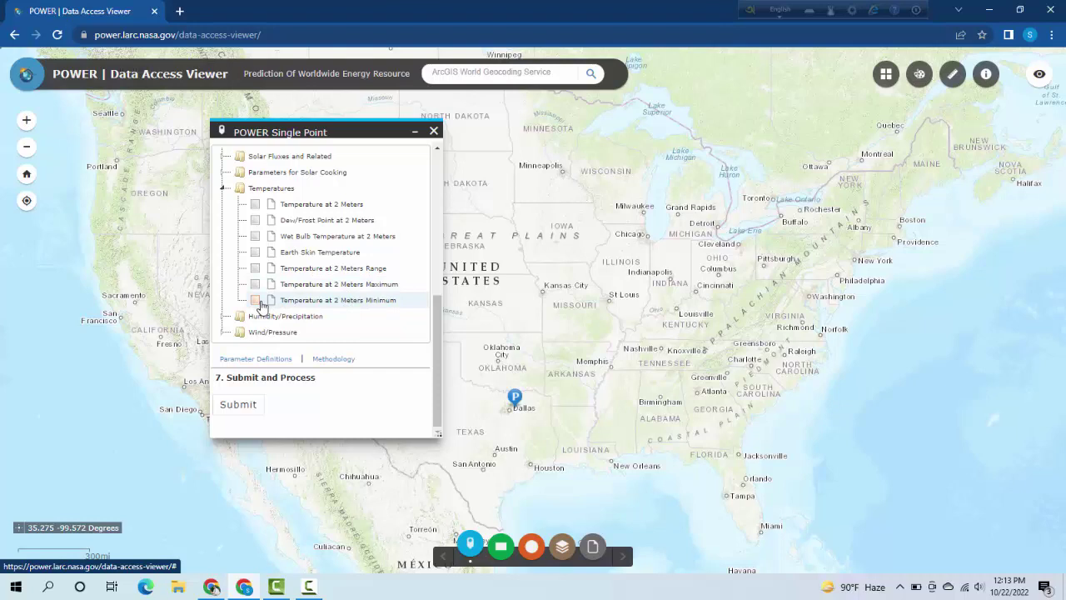
Re-check Temperature at 2 Meters Minimum and Maximum, and add Precipitation from Humidity/Precipitation.
left_click(255, 302)
left_click(255, 284)
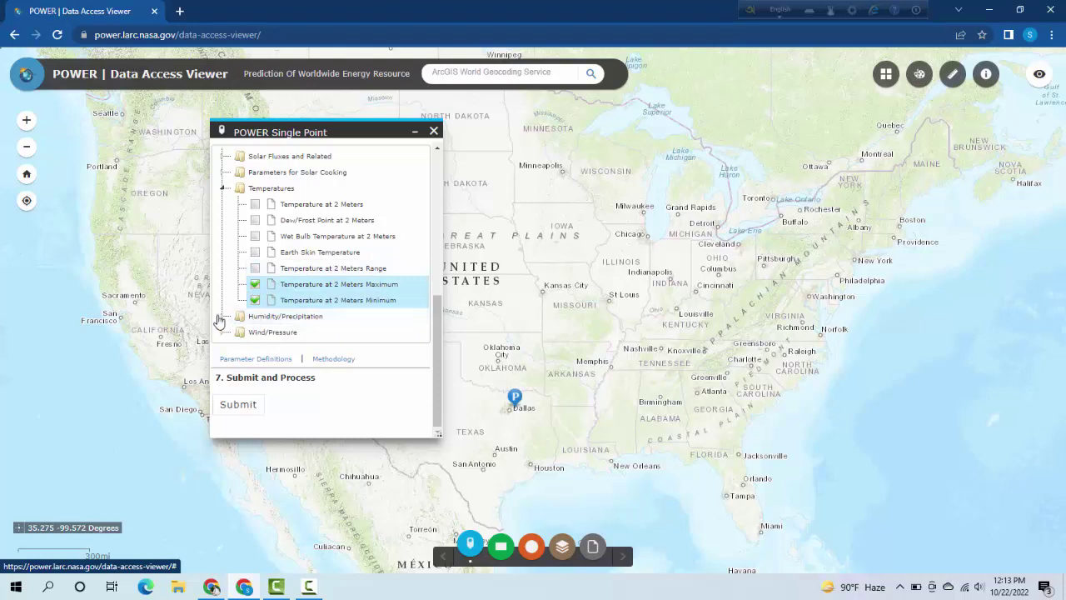
left_click(224, 318)
scroll(265, 311, "down", 1)
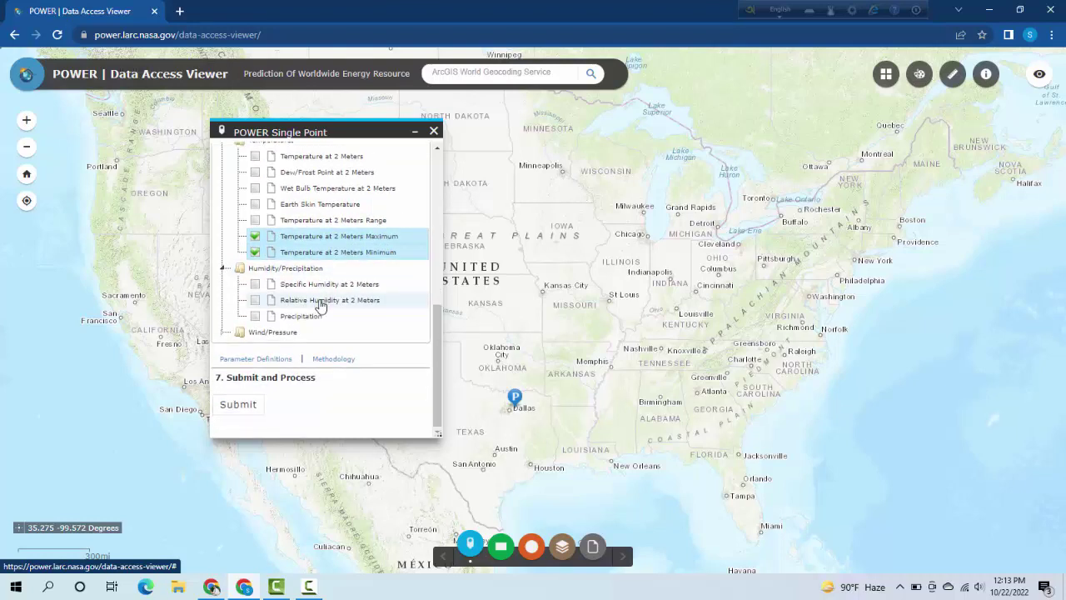
left_click(254, 318)
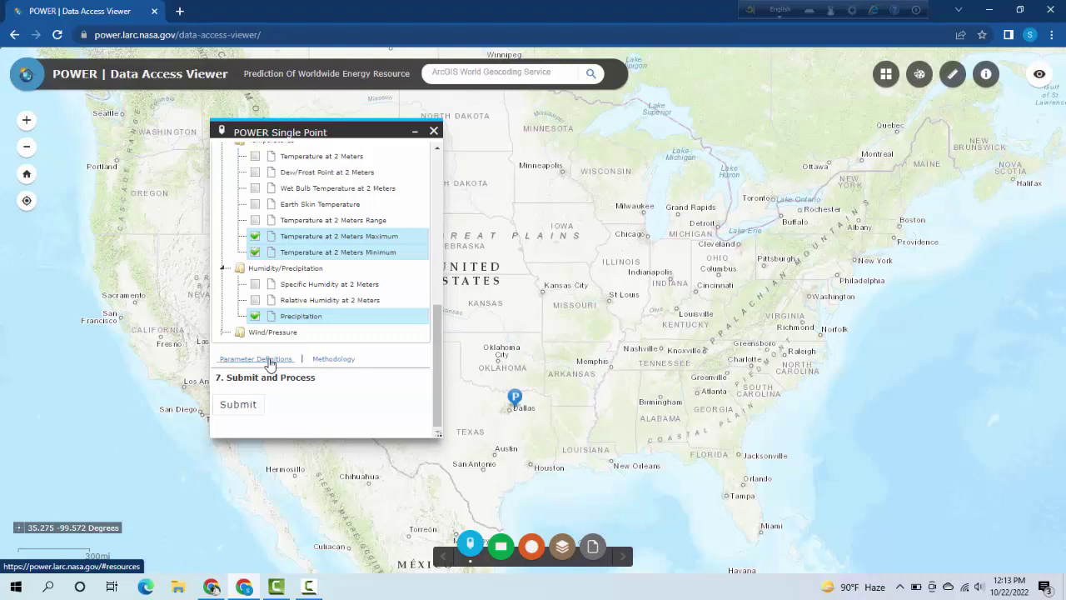
Open the Parameter Definitions page in a new tab and switch to it.
right_click(271, 363)
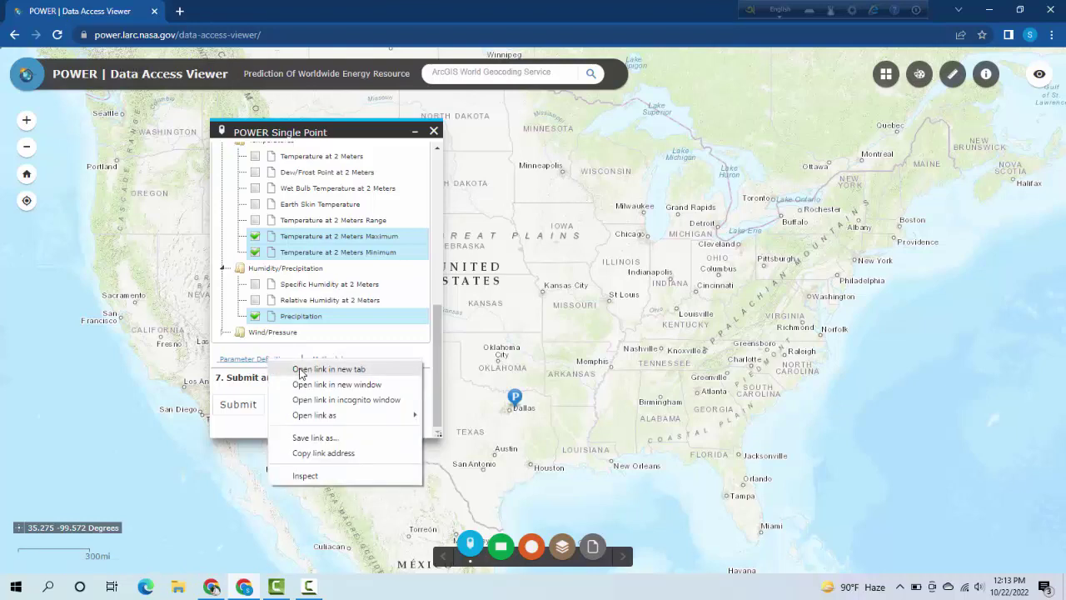
key("Escape")
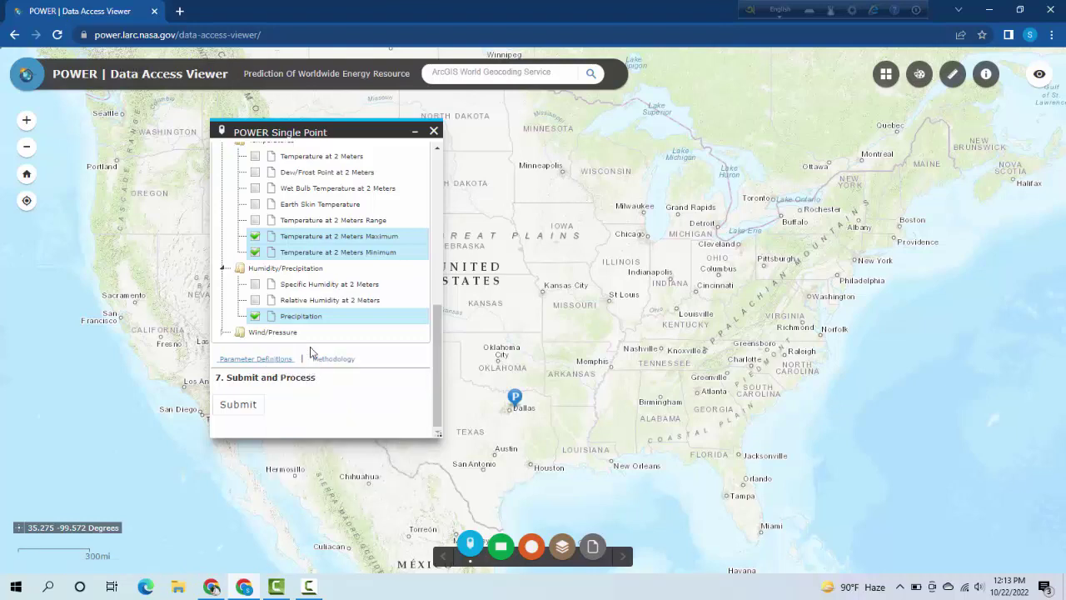
middle_click(310, 353)
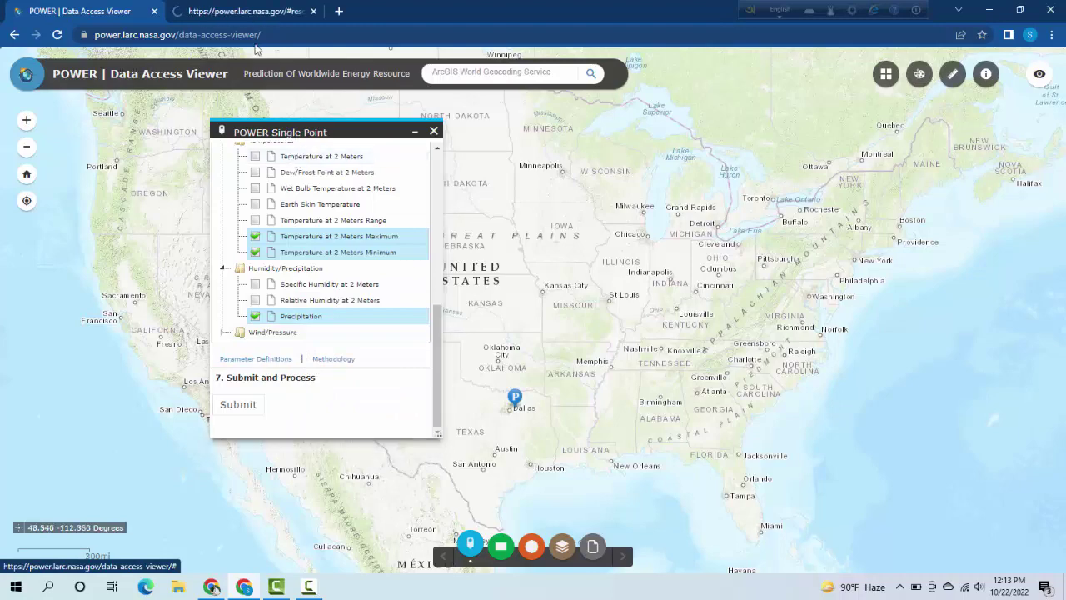
left_click(249, 11)
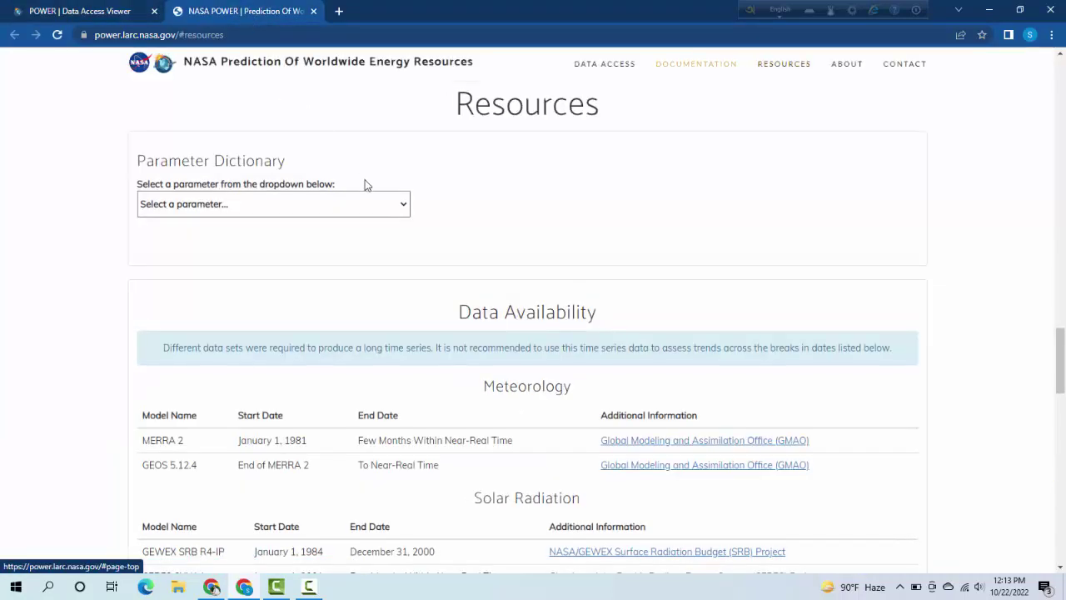
scroll(341, 291, "down", 2)
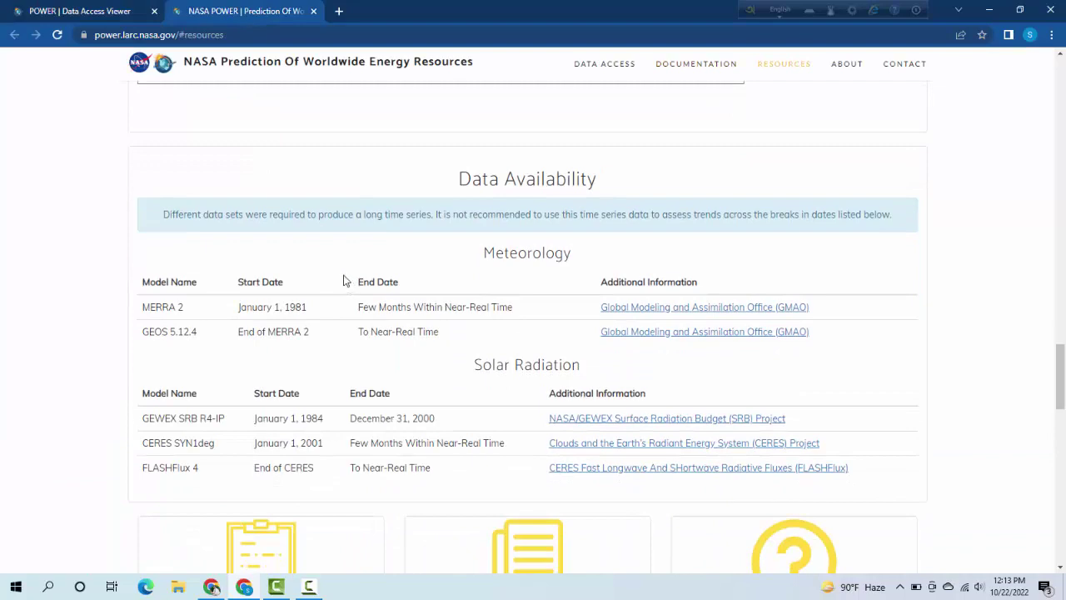
scroll(333, 275, "up", 1)
scroll(294, 262, "up", 2)
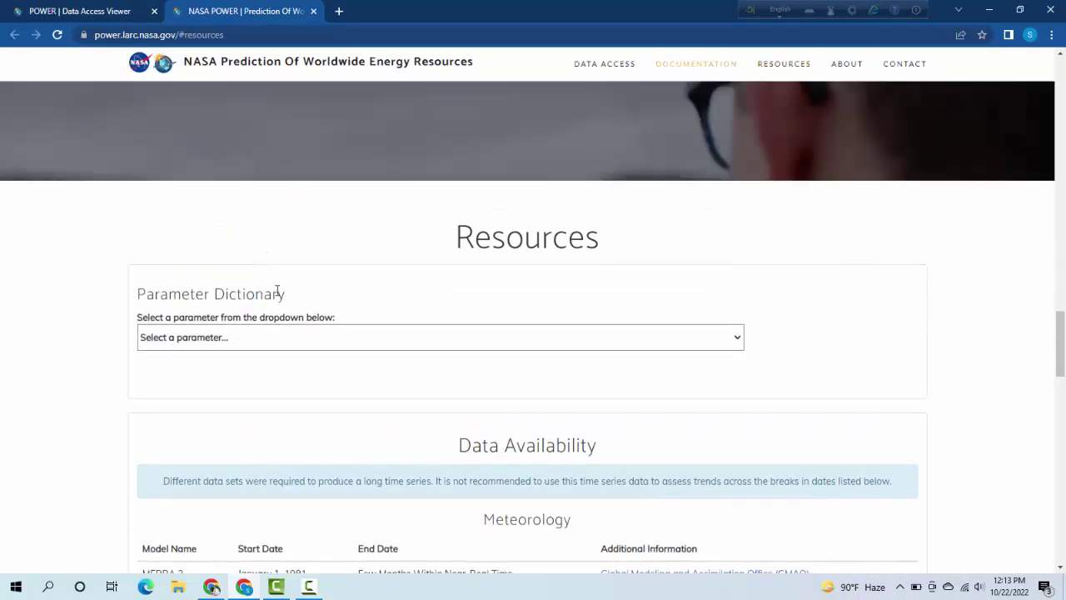
scroll(278, 290, "down", 1)
Choose Precipitation Corrected (PRECTOTCORR, mm/day) in the Parameter Dictionary dropdown.
left_click(725, 278)
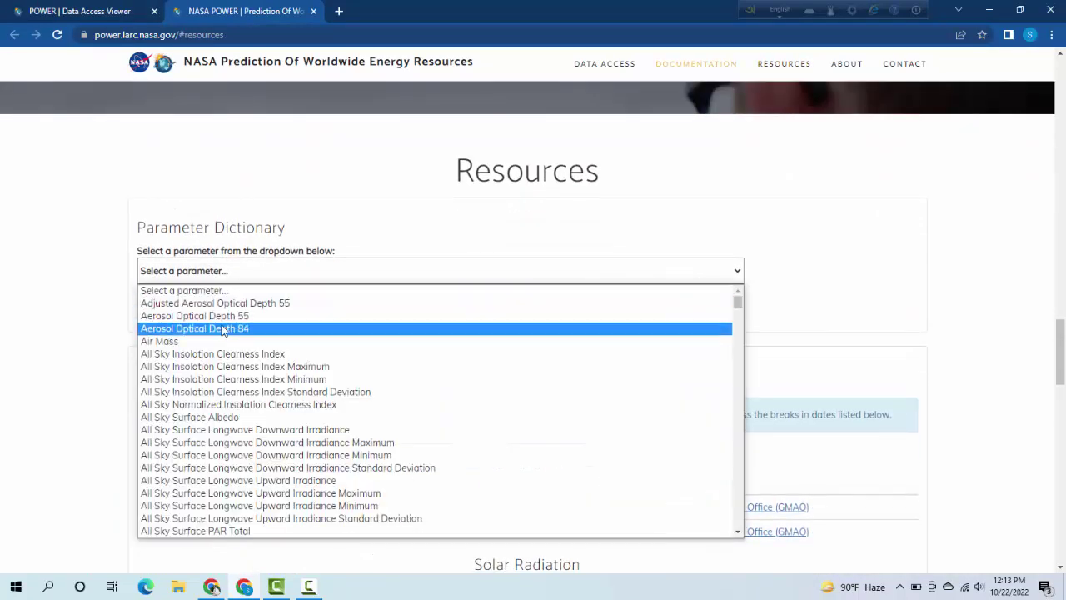
scroll(221, 358, "down", 10)
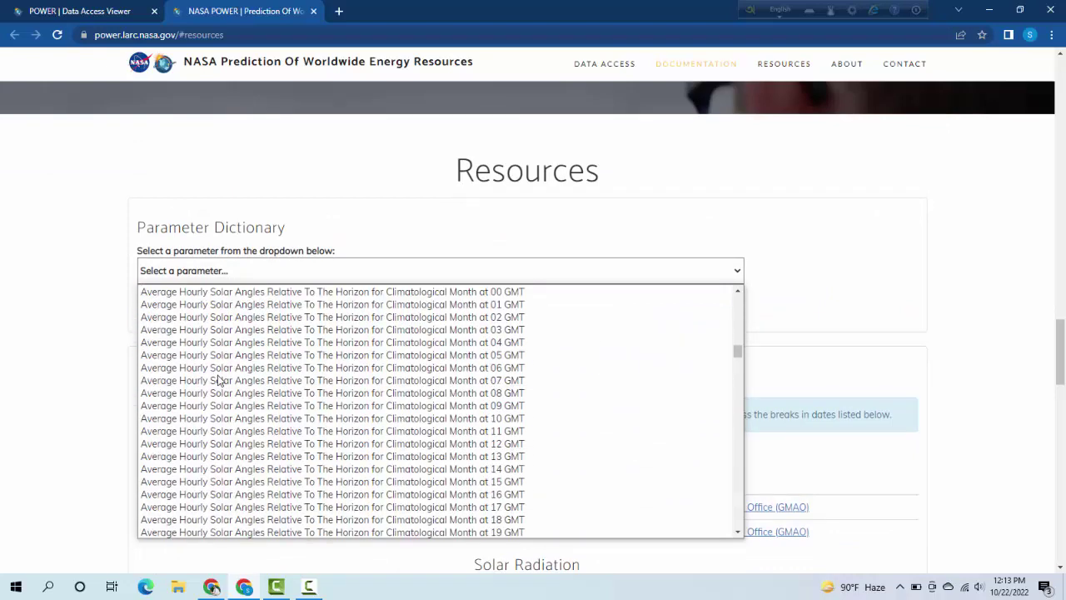
scroll(219, 380, "down", 15)
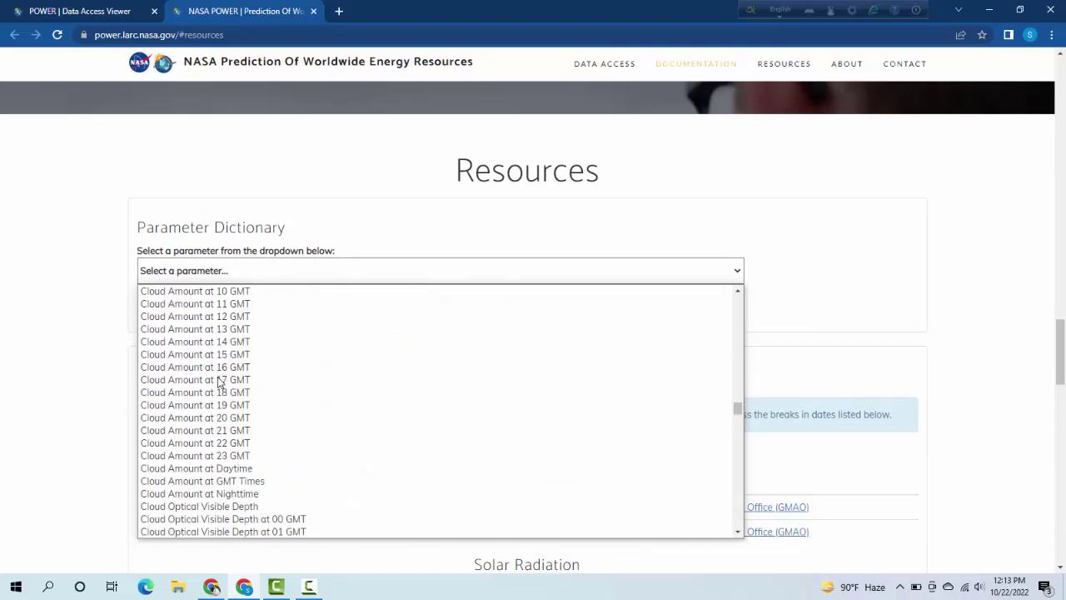
key("p")
scroll(216, 387, "down", 3)
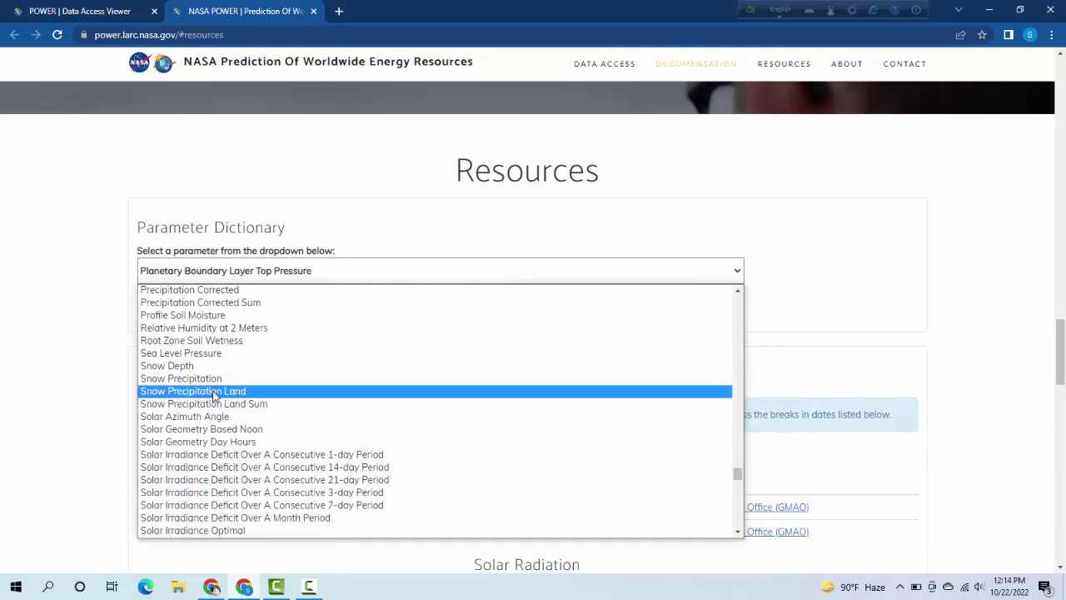
scroll(215, 393, "up", 3)
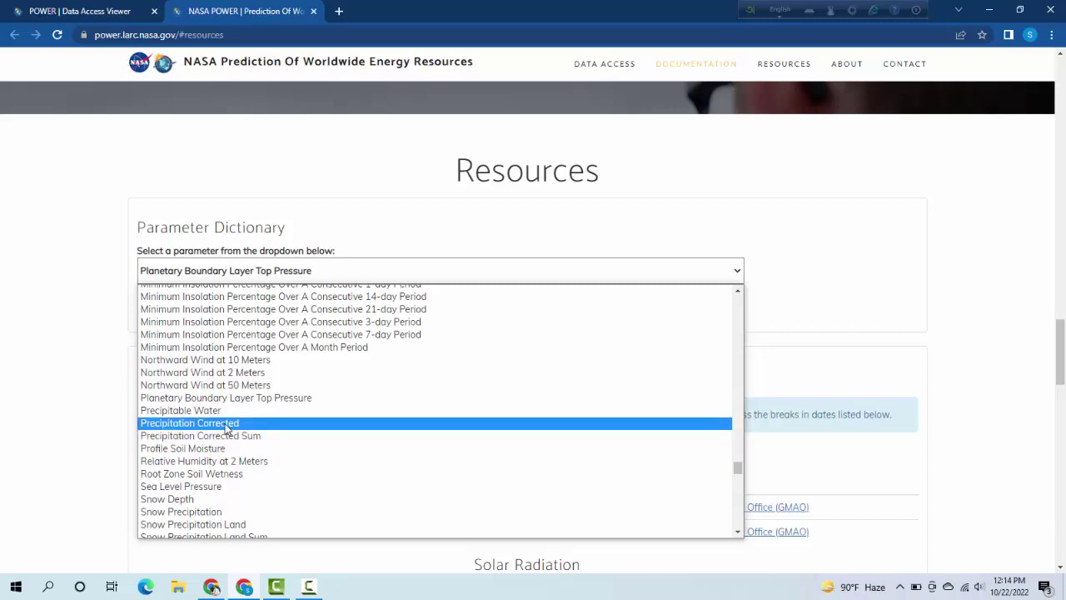
left_click(226, 425)
scroll(262, 358, "down", 1)
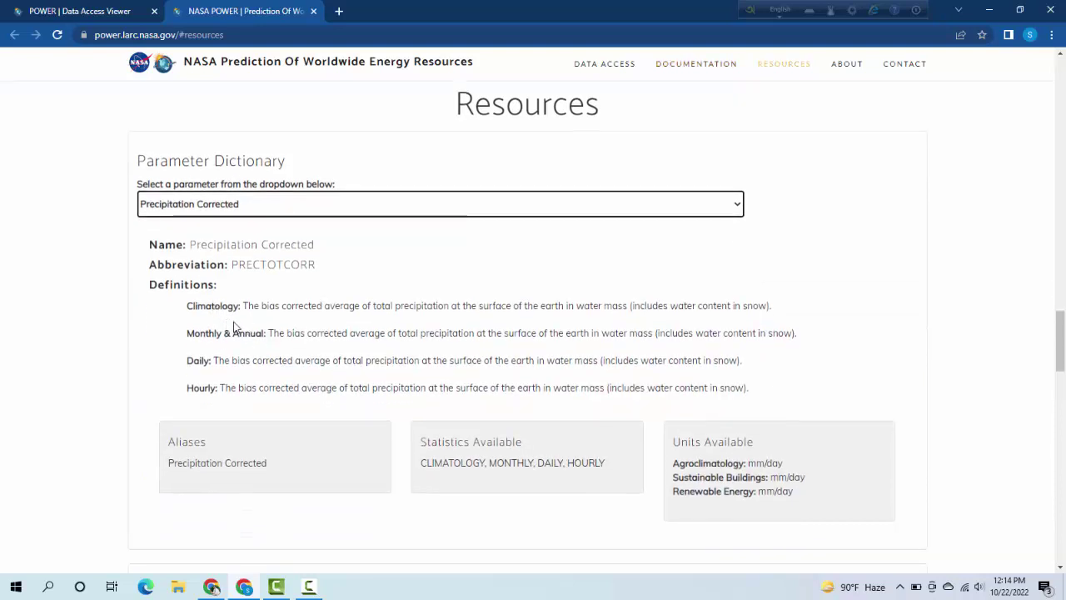
scroll(250, 301, "down", 1)
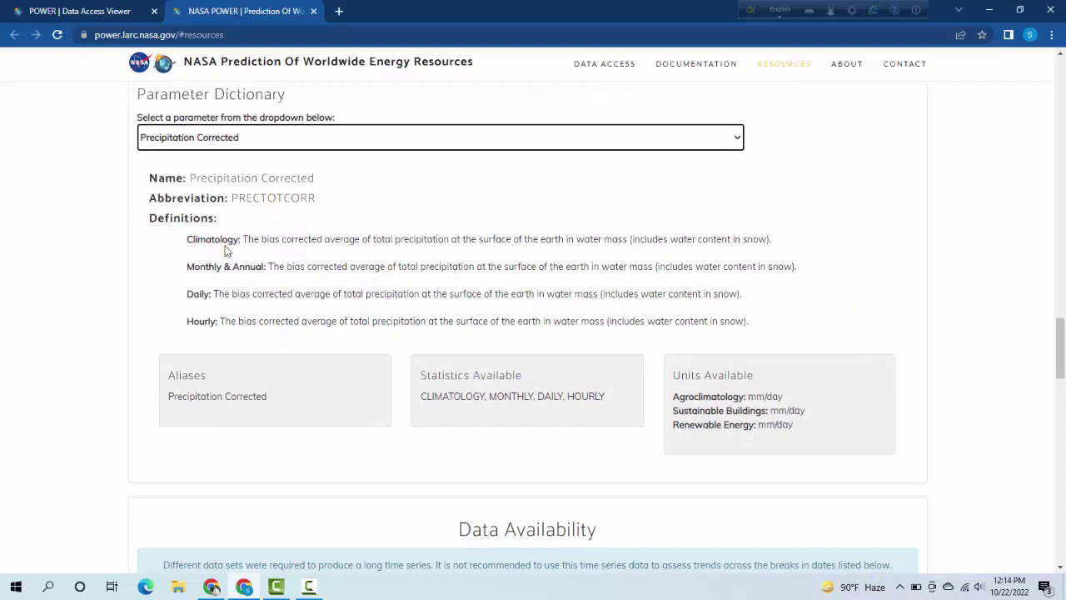
left_click_drag(149, 173, 760, 335)
left_click(761, 327)
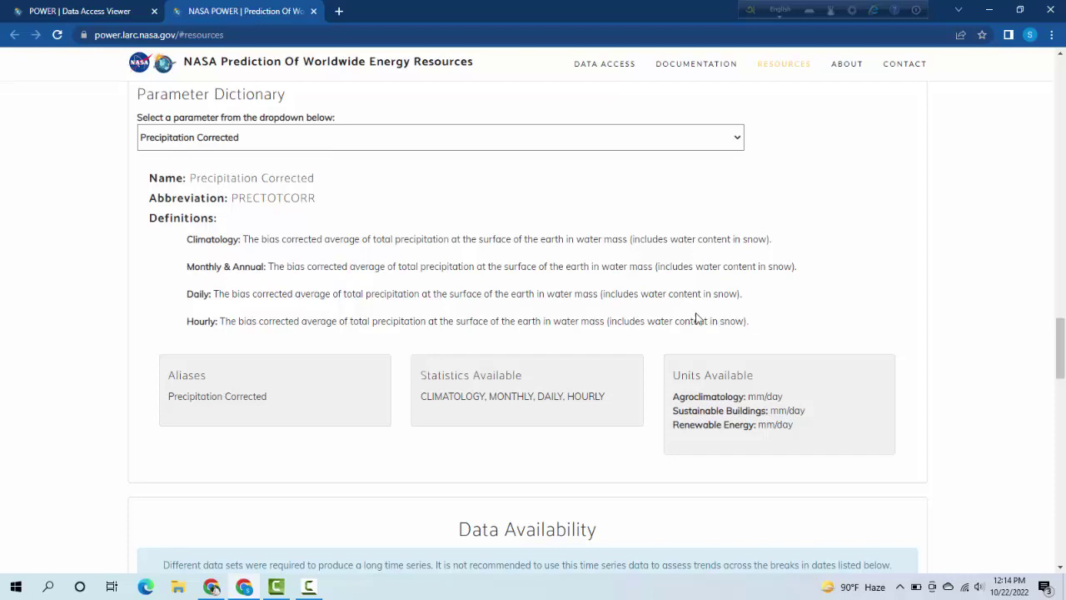
scroll(696, 319, "up", 3)
left_click(731, 341)
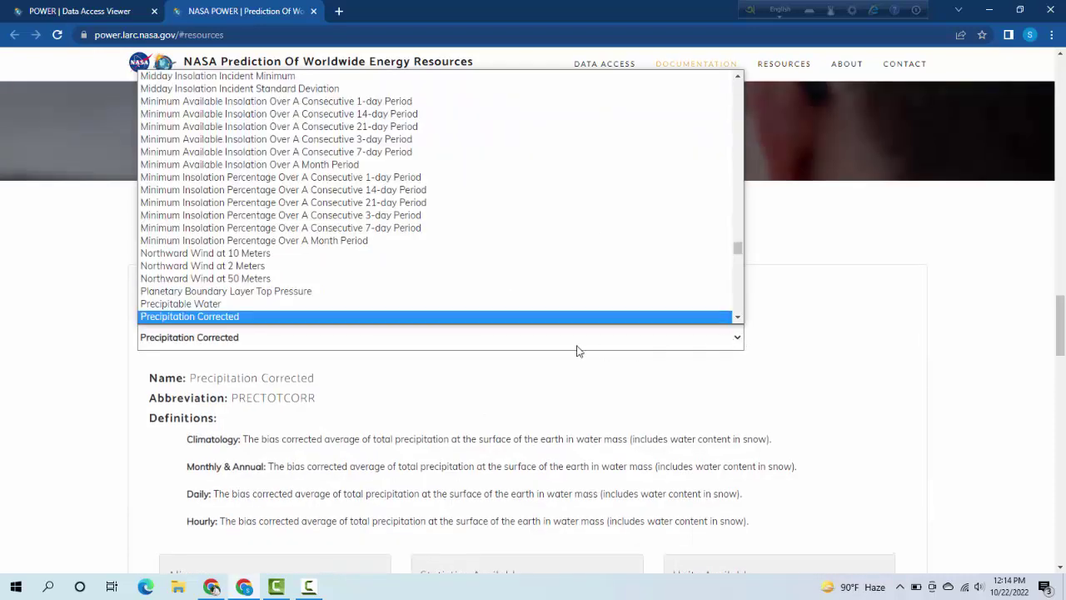
scroll(333, 274, "down", 5)
scroll(204, 235, "down", 10)
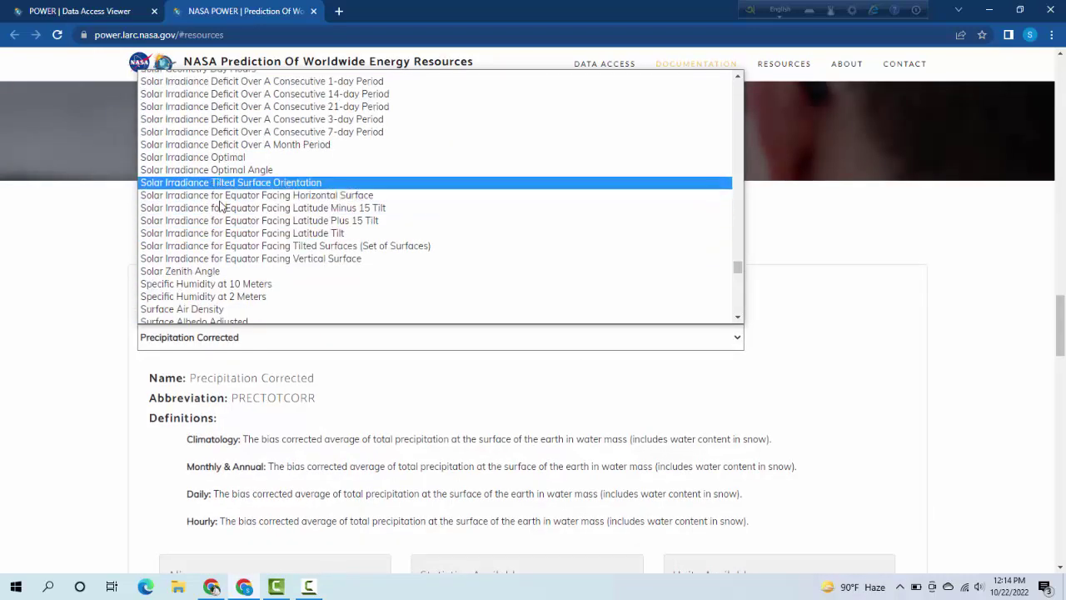
scroll(246, 218, "up", 3)
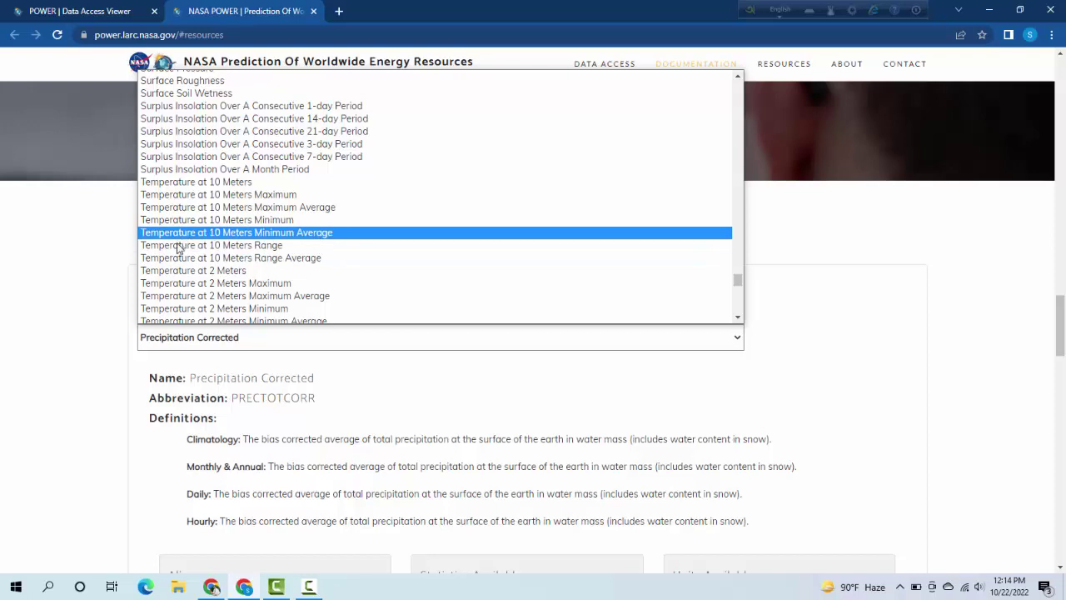
left_click(104, 247)
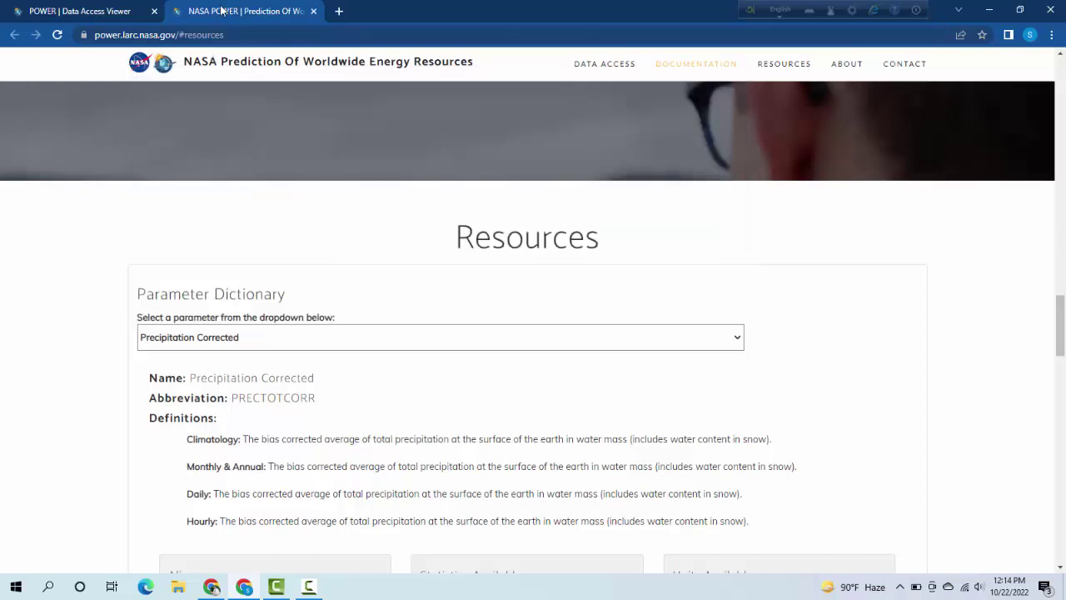
Return to the Data Access Viewer tab and submit the Dallas single-point request.
left_click(131, 6)
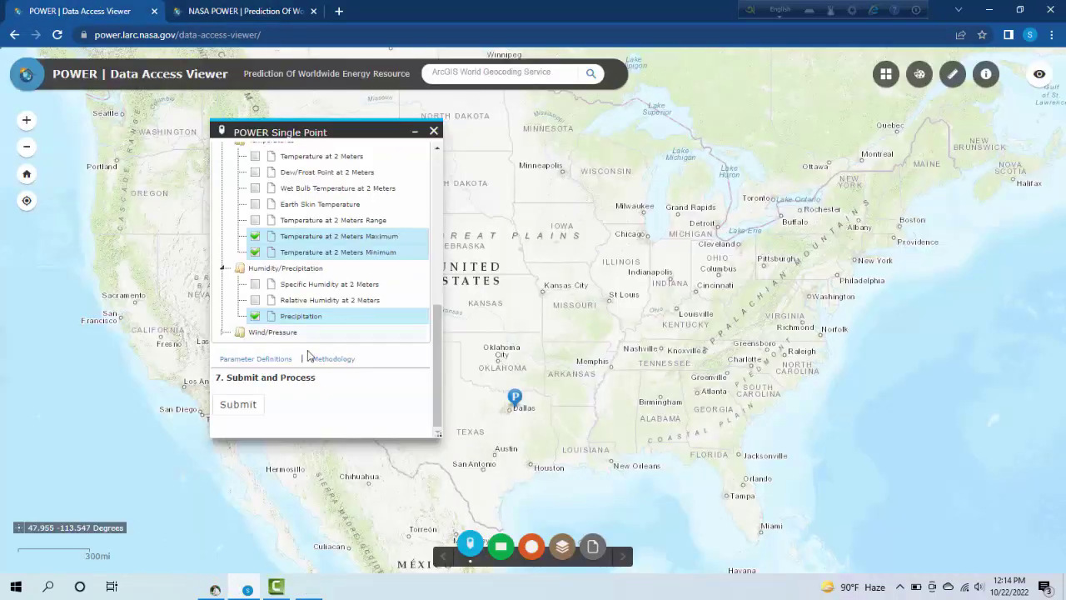
left_click(242, 405)
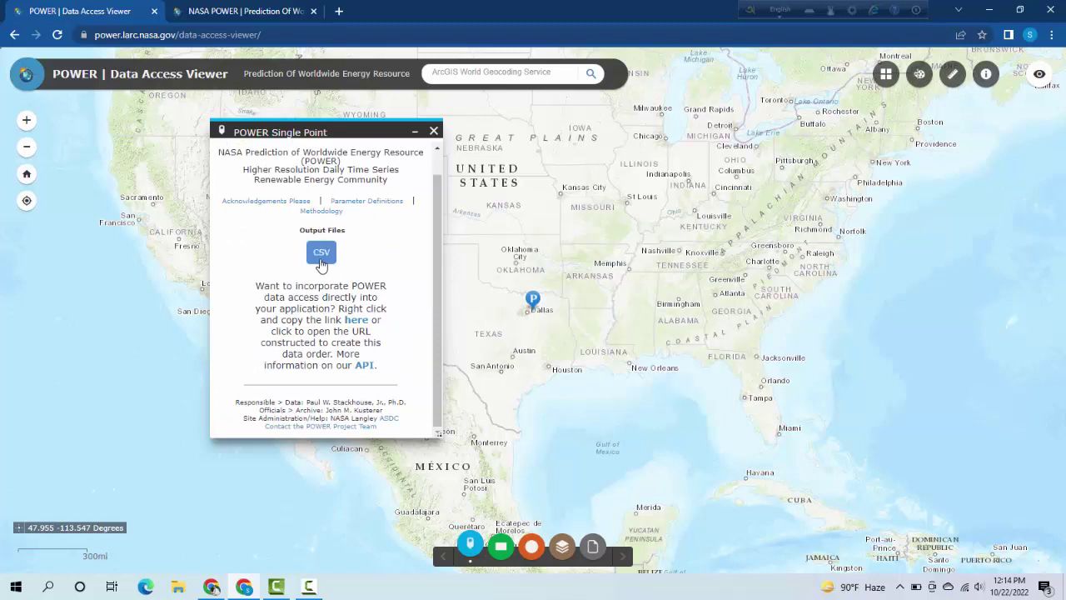
Download the CSV output file and open it in Excel.
left_click(321, 255)
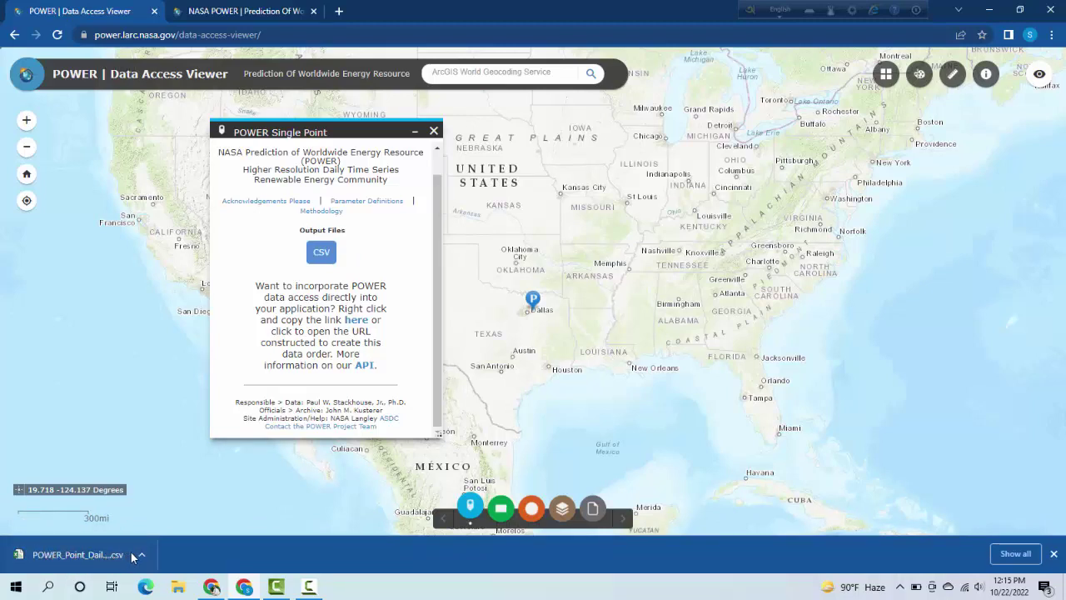
left_click(104, 555)
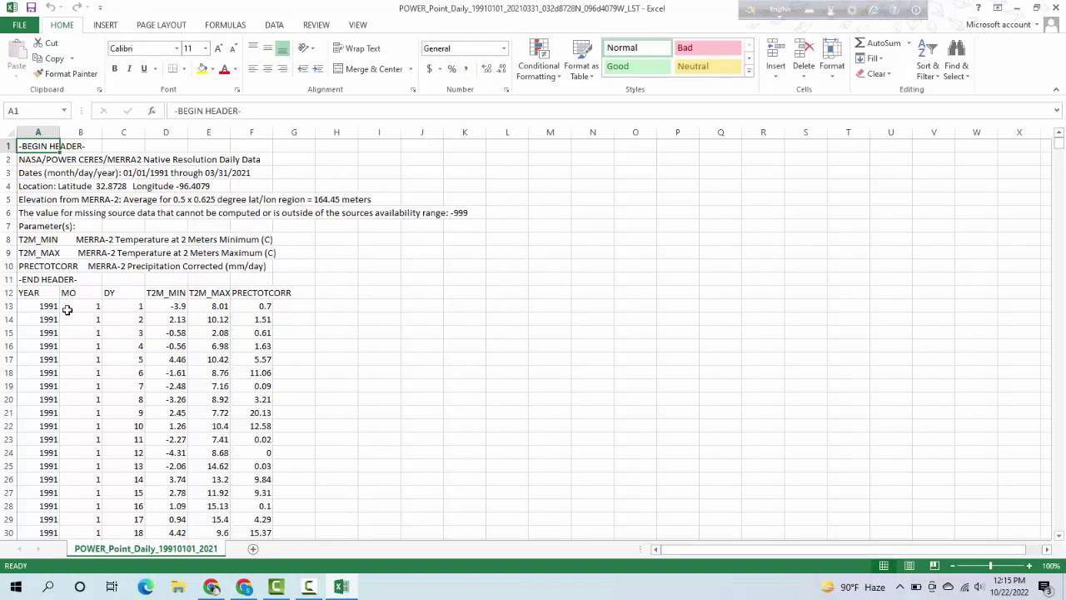
scroll(47, 317, "down", 2)
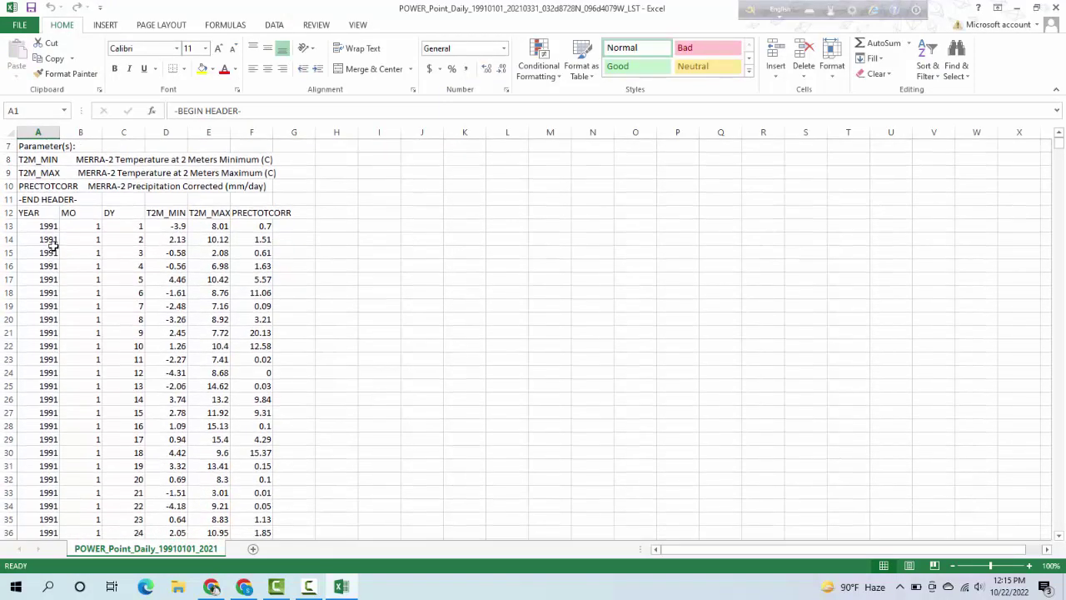
scroll(52, 246, "down", 20)
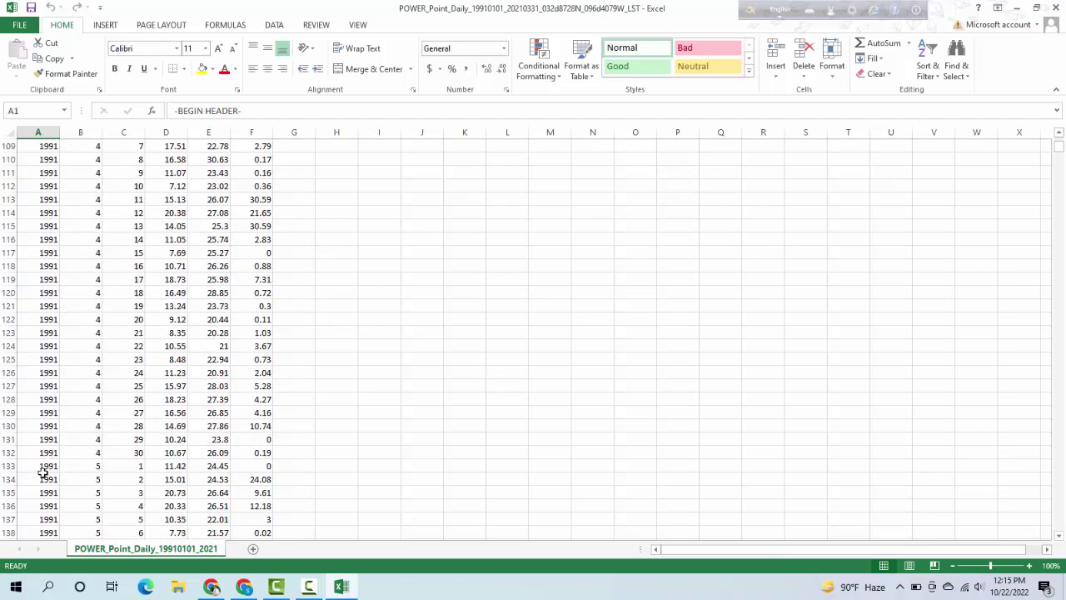
scroll(43, 472, "down", 20)
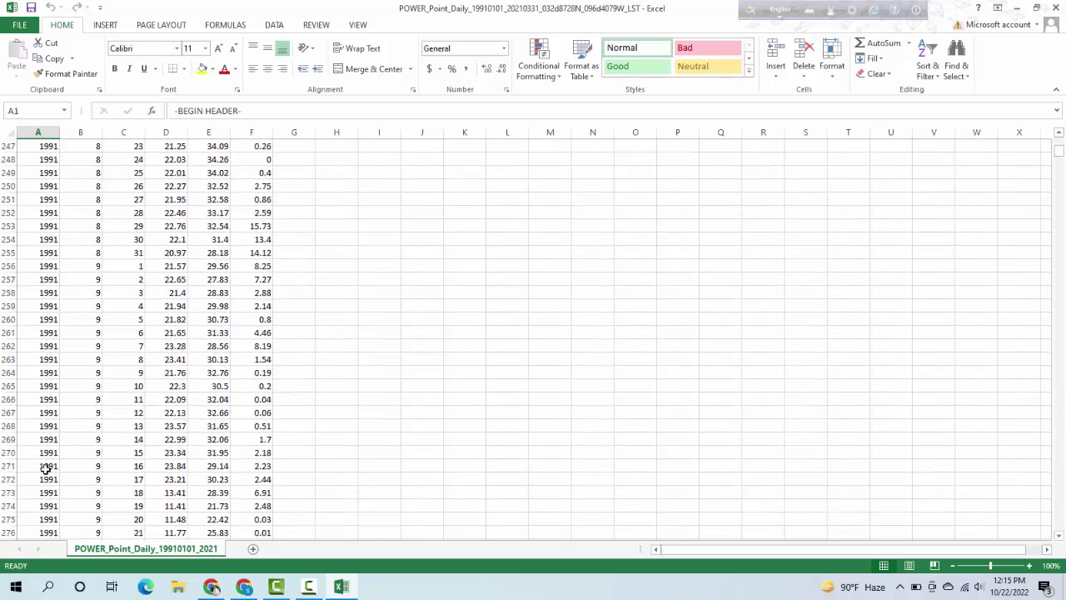
scroll(45, 469, "down", 18)
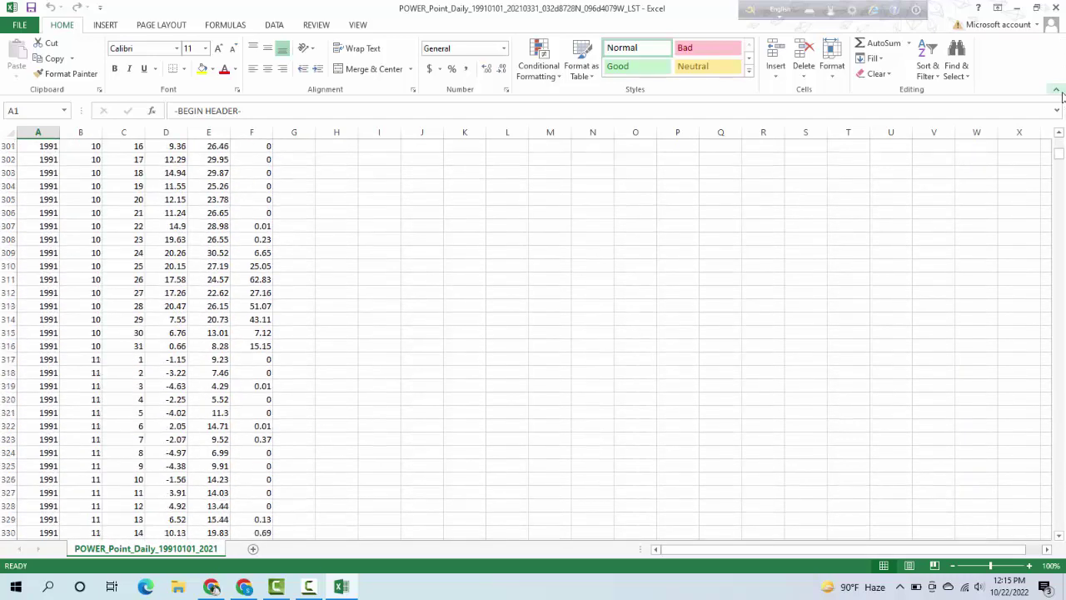
left_click_drag(1059, 159, 1013, 541)
scroll(155, 443, "down", 1)
scroll(155, 443, "down", 2)
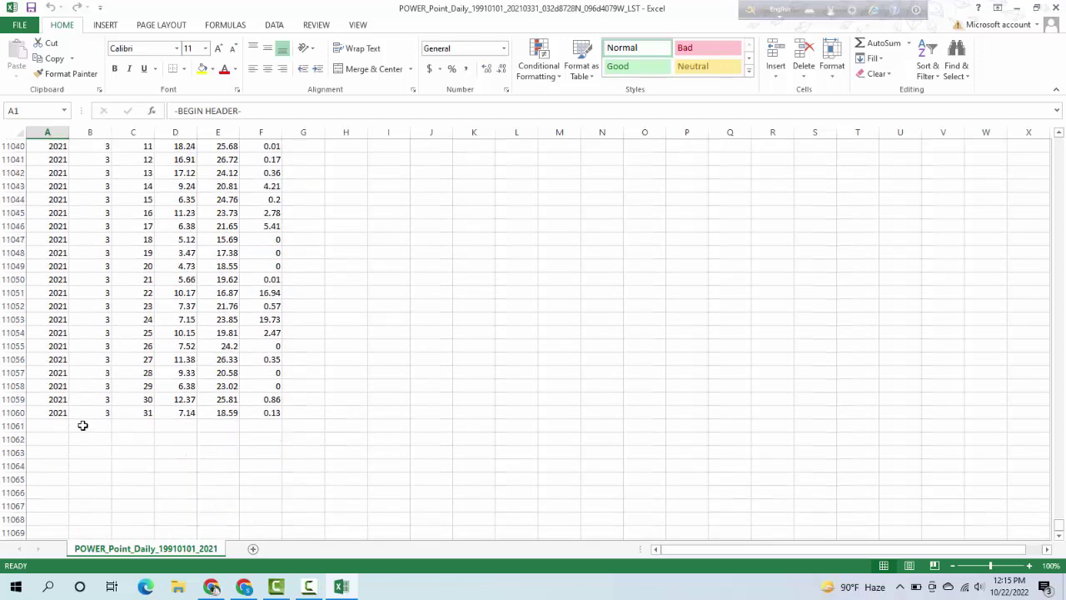
scroll(422, 398, "up", 11)
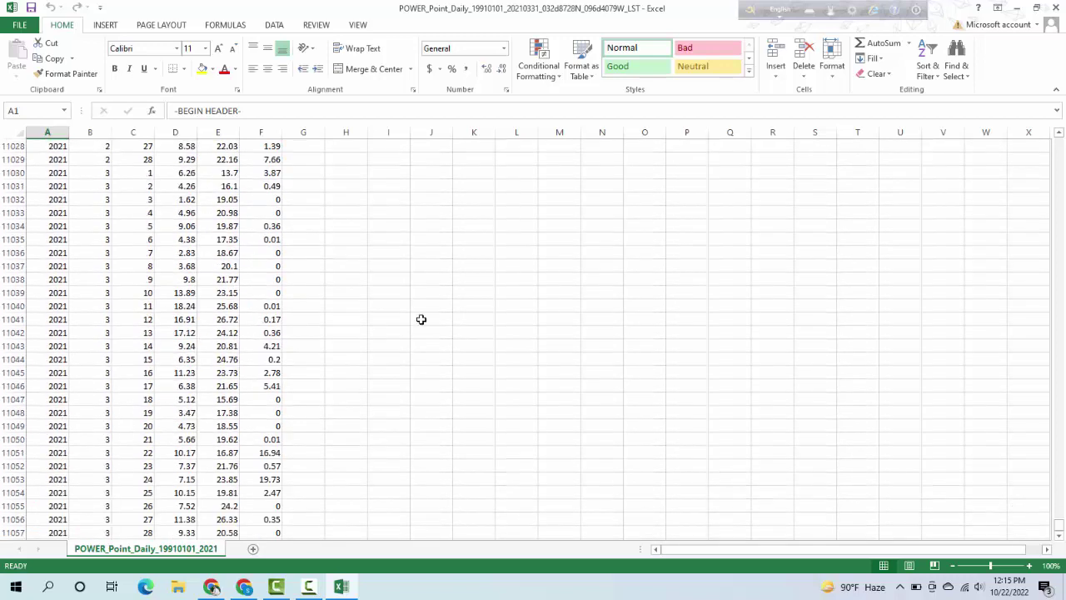
scroll(1057, 447, "up", 2)
left_click_drag(1057, 522, 1044, 52)
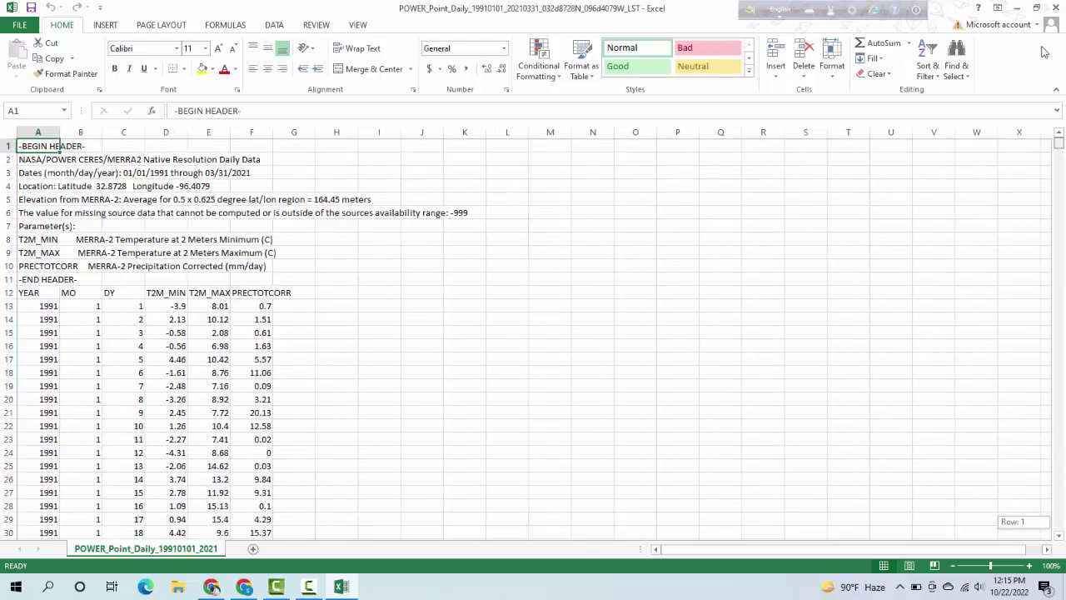
left_click(81, 293)
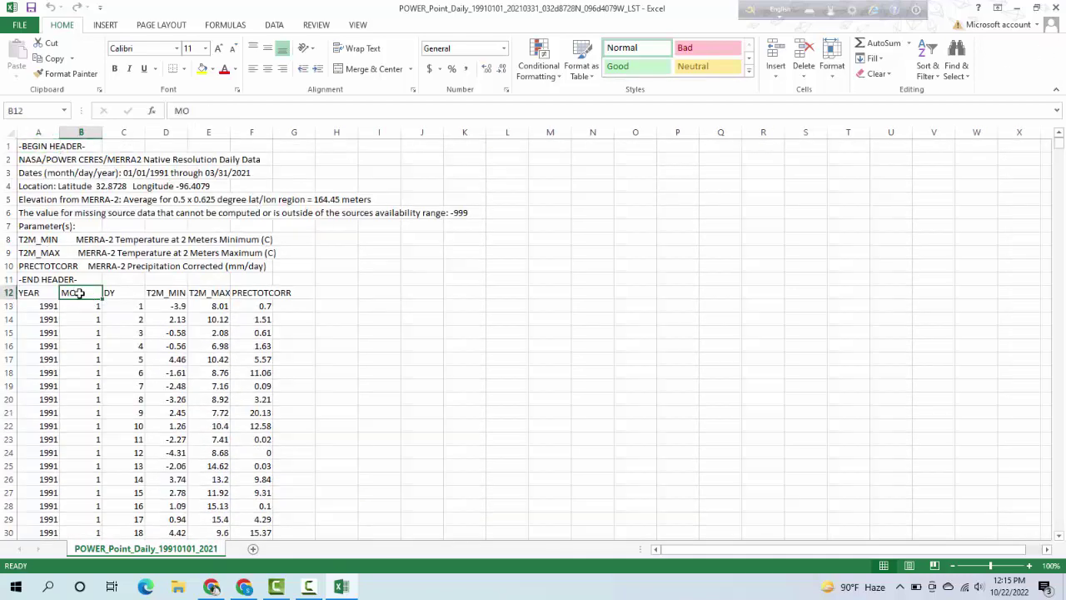
left_click(119, 292)
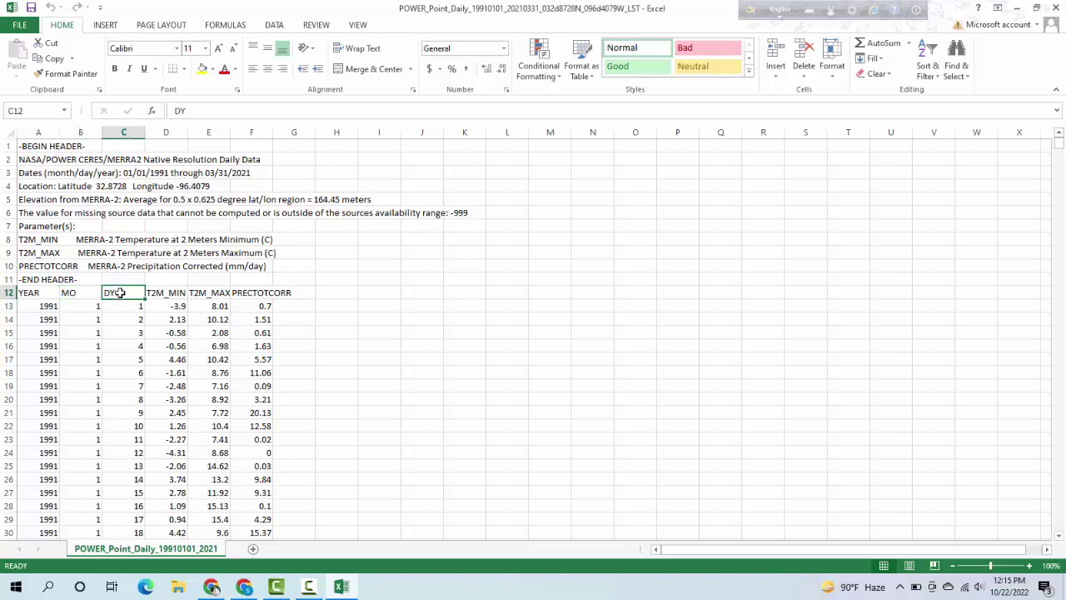
scroll(125, 293, "down", 5)
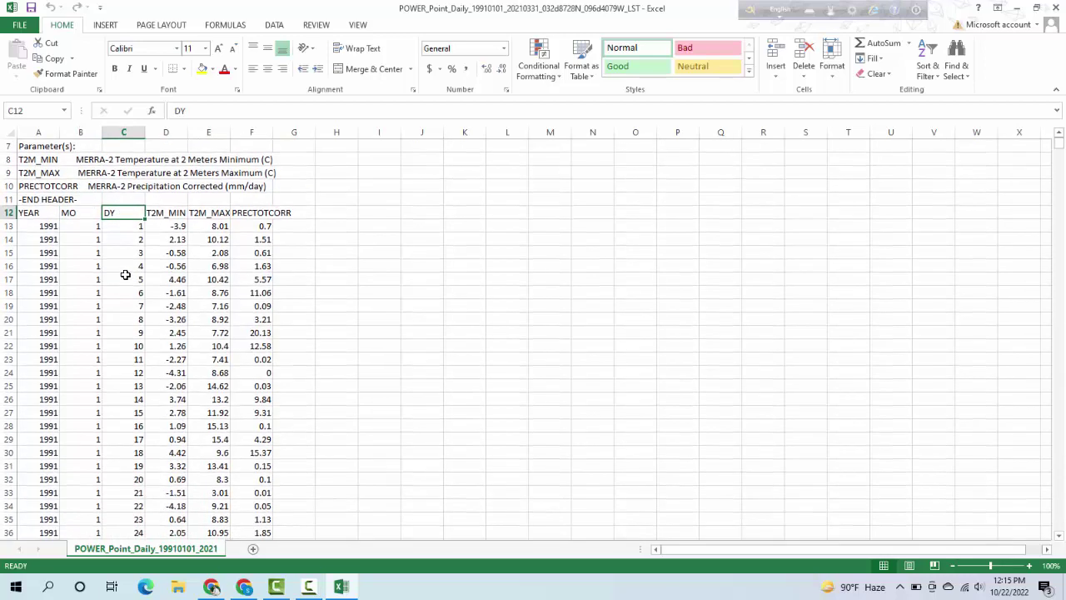
scroll(125, 258, "down", 3)
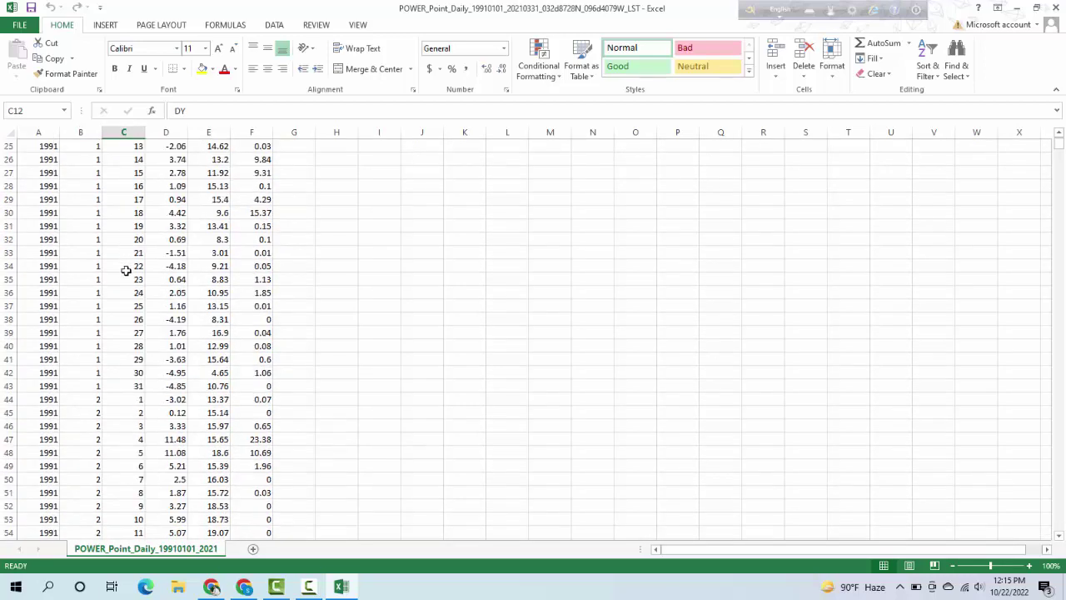
left_click(136, 386)
scroll(154, 378, "down", 1)
scroll(154, 379, "down", 11)
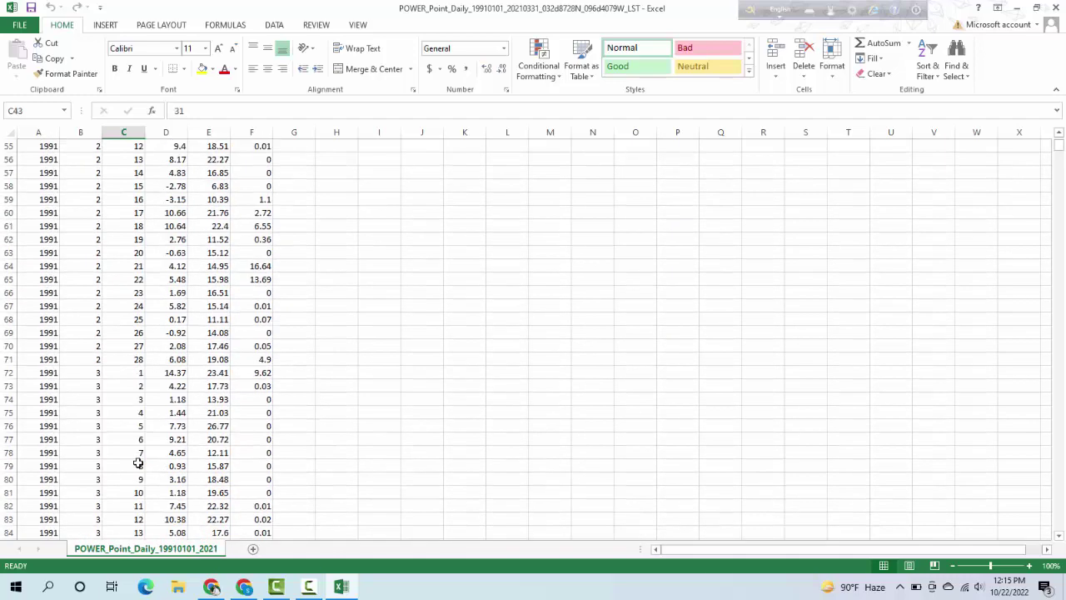
left_click(139, 319)
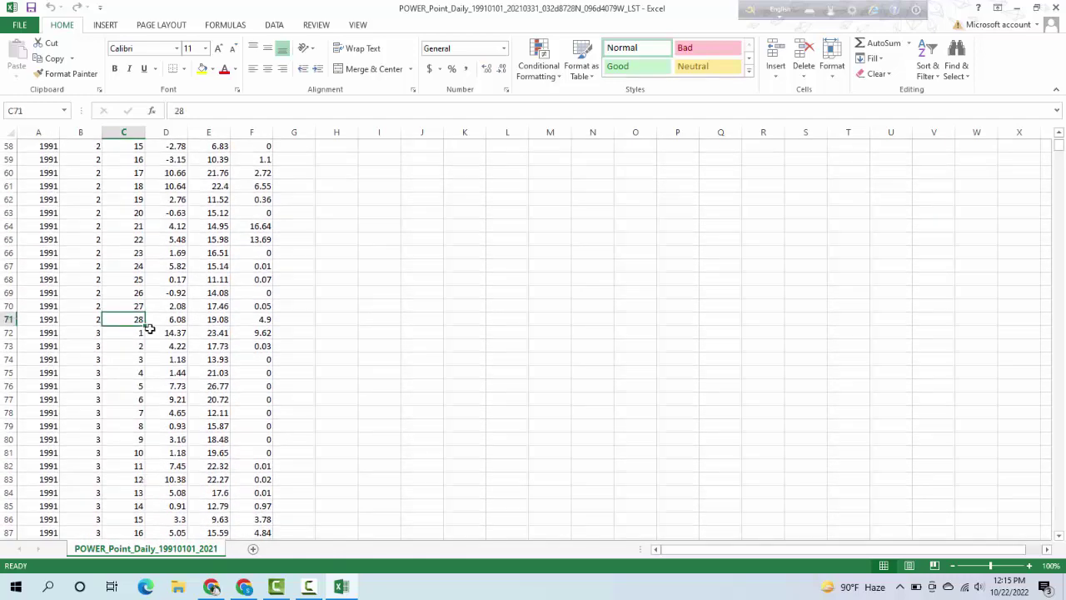
scroll(144, 346, "down", 4)
scroll(134, 331, "down", 3)
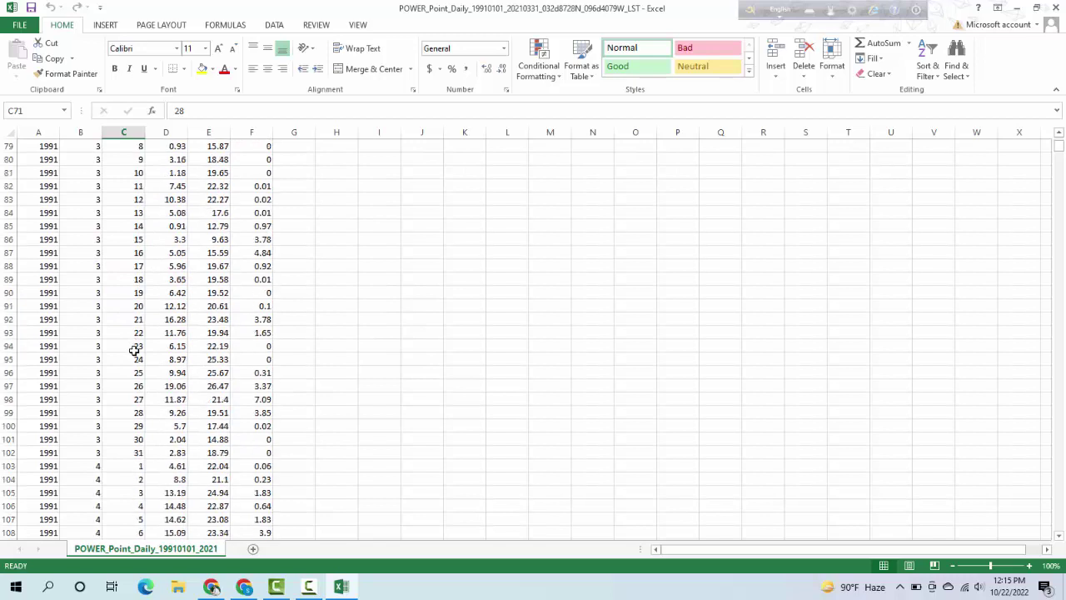
left_click(136, 455)
scroll(138, 453, "down", 10)
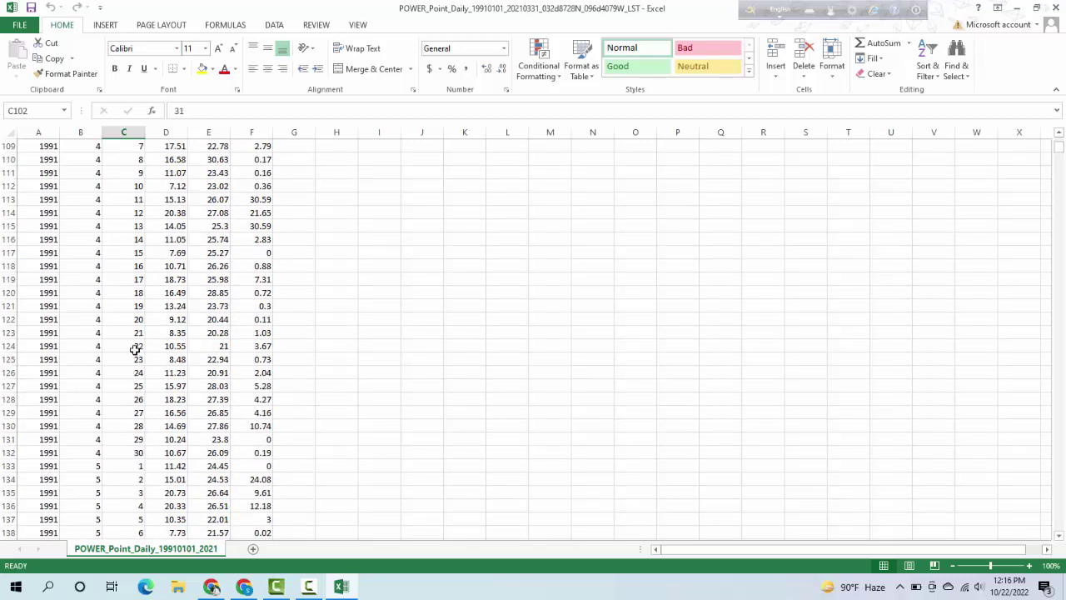
left_click(140, 454)
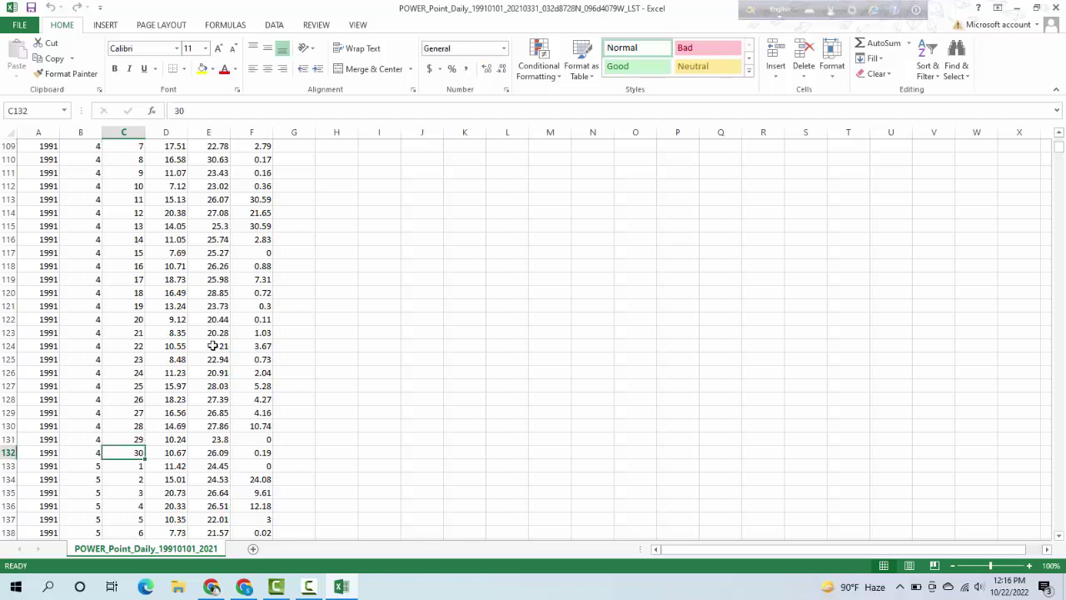
scroll(213, 345, "up", 20)
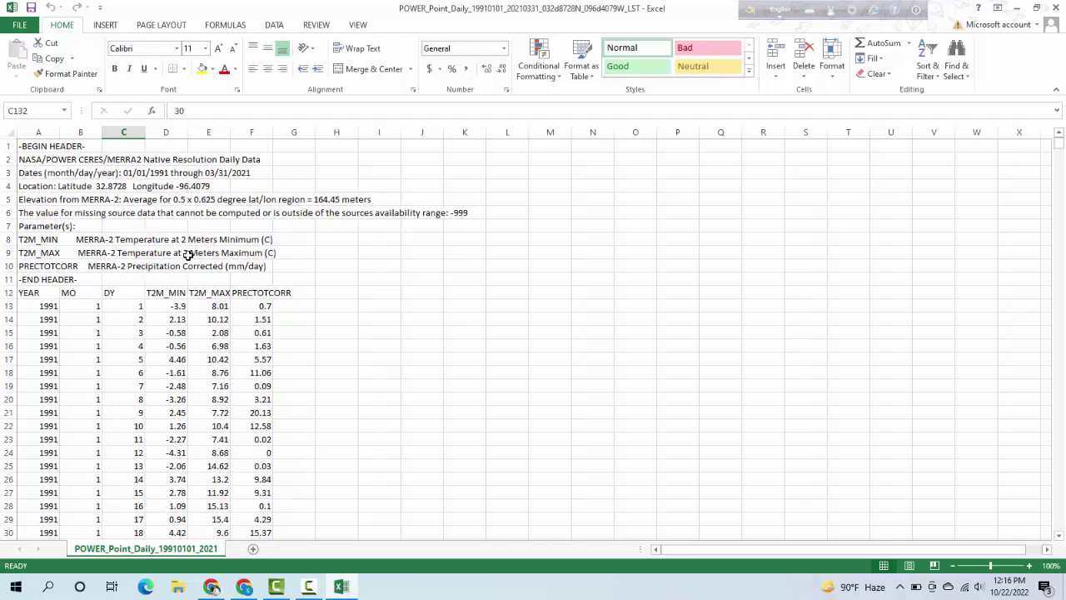
scroll(179, 258, "down", 1)
left_click(165, 255)
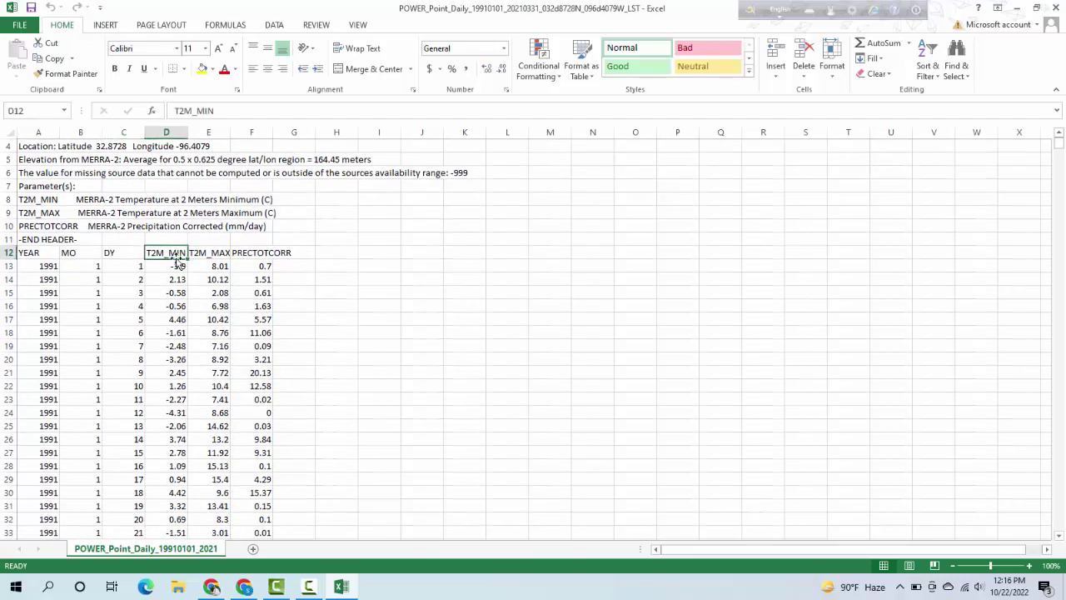
left_click(210, 256)
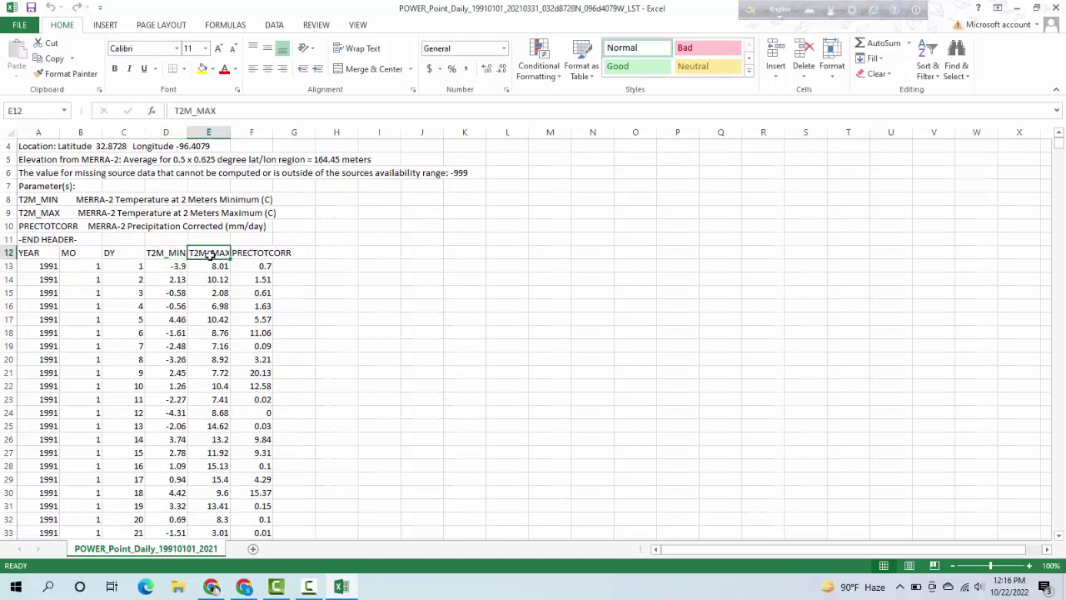
left_click(258, 253)
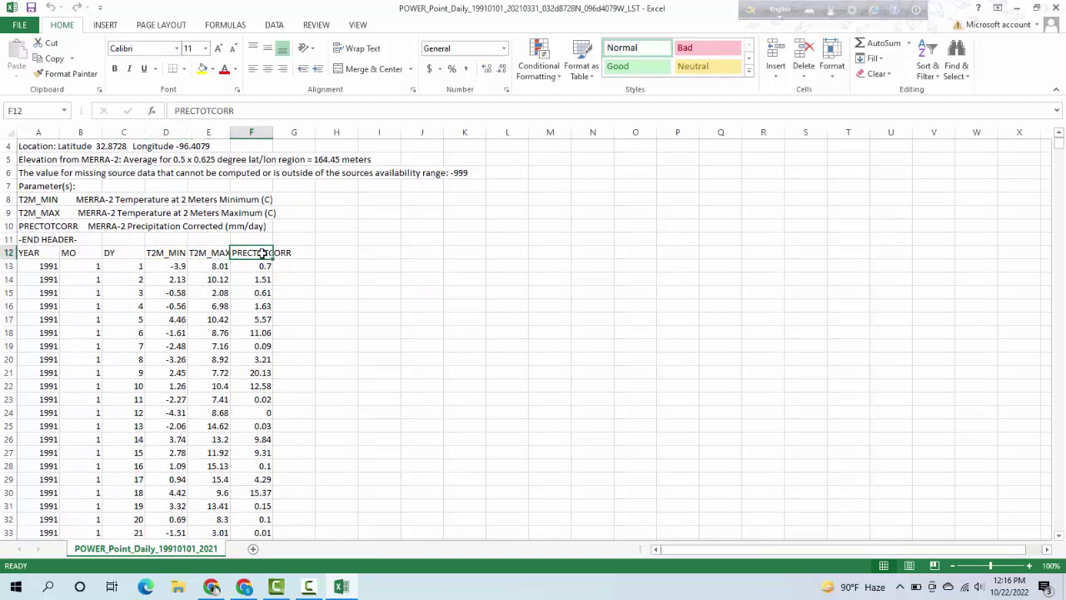
scroll(271, 256, "down", 6)
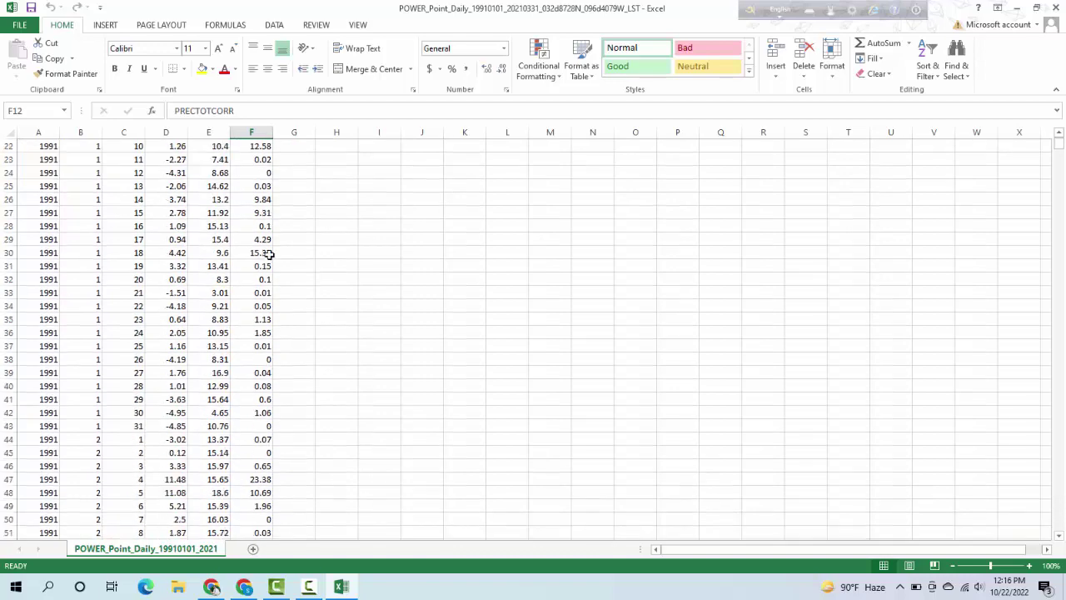
scroll(269, 255, "up", 6)
scroll(268, 255, "up", 1)
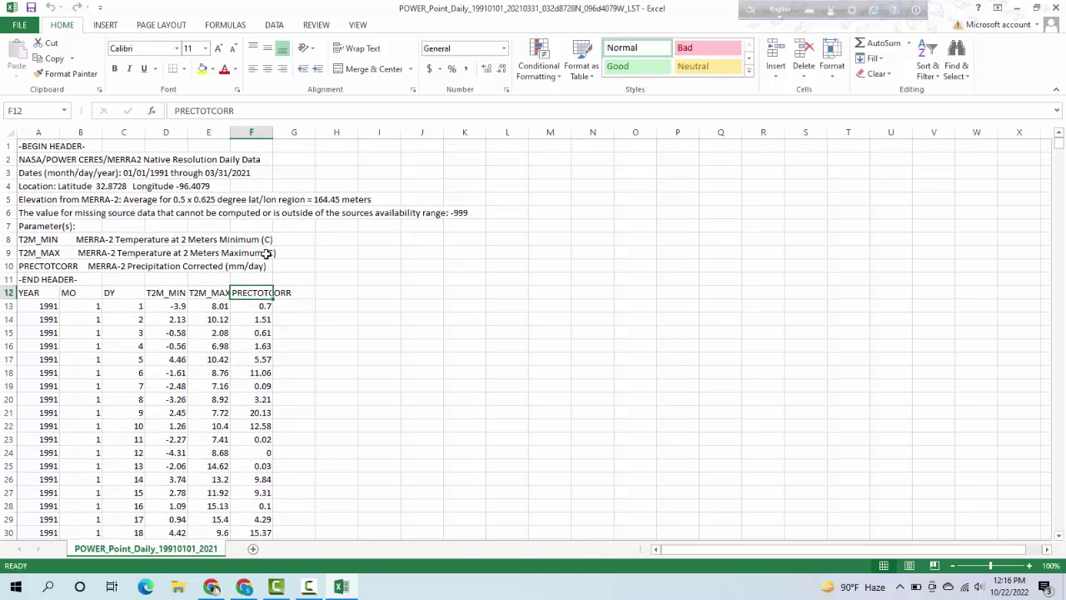
scroll(264, 254, "down", 5)
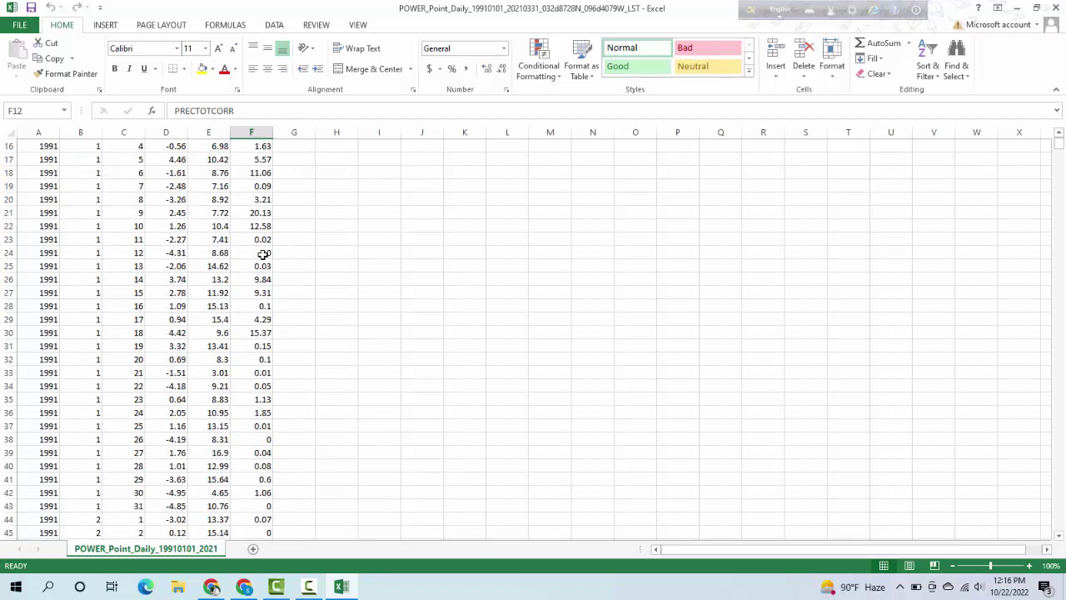
scroll(263, 255, "up", 5)
scroll(263, 255, "up", 1)
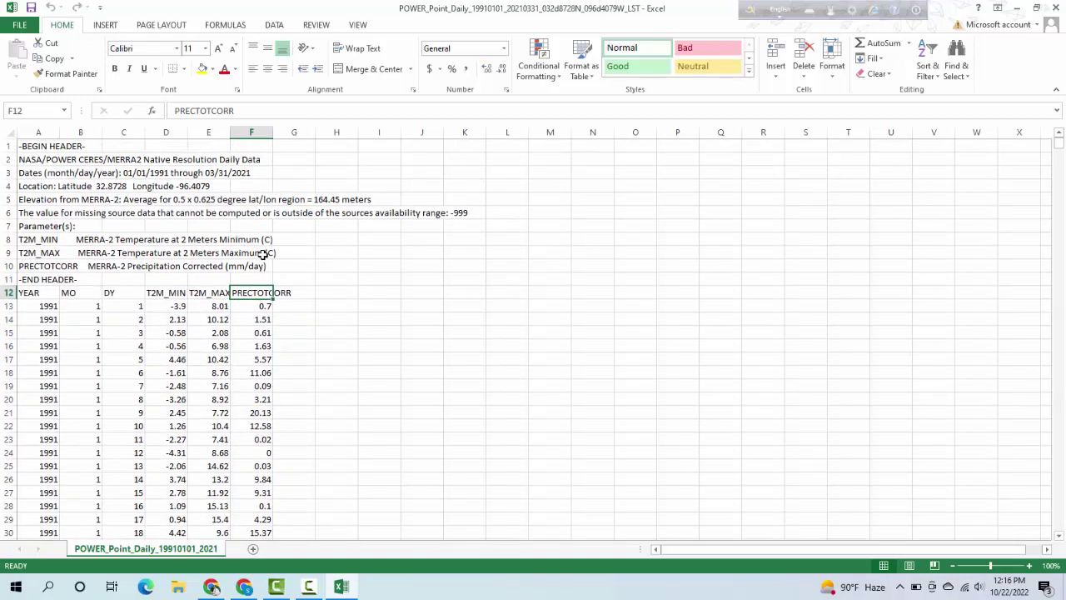